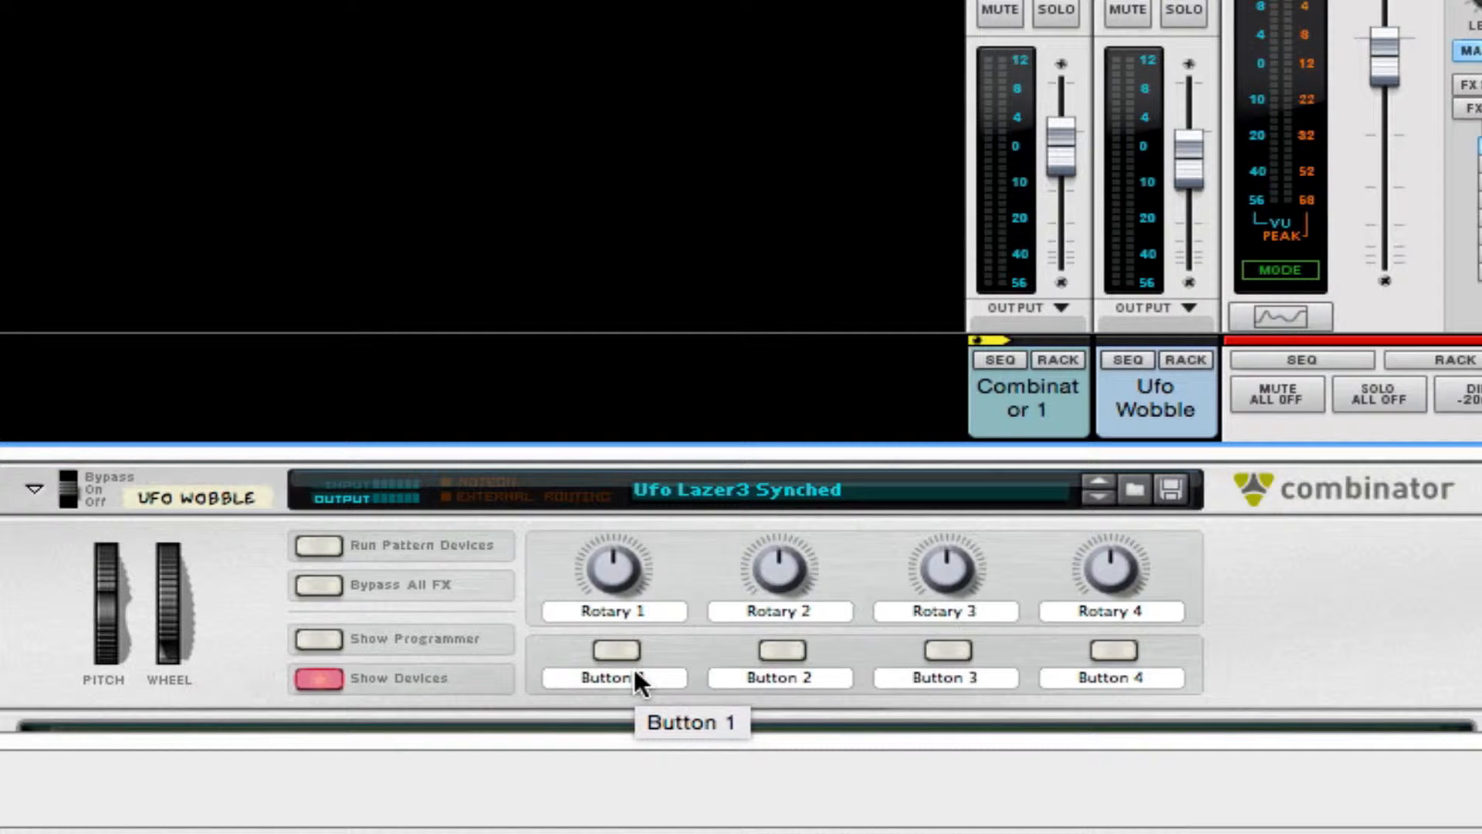
left_click_drag(673, 448, 673, 0)
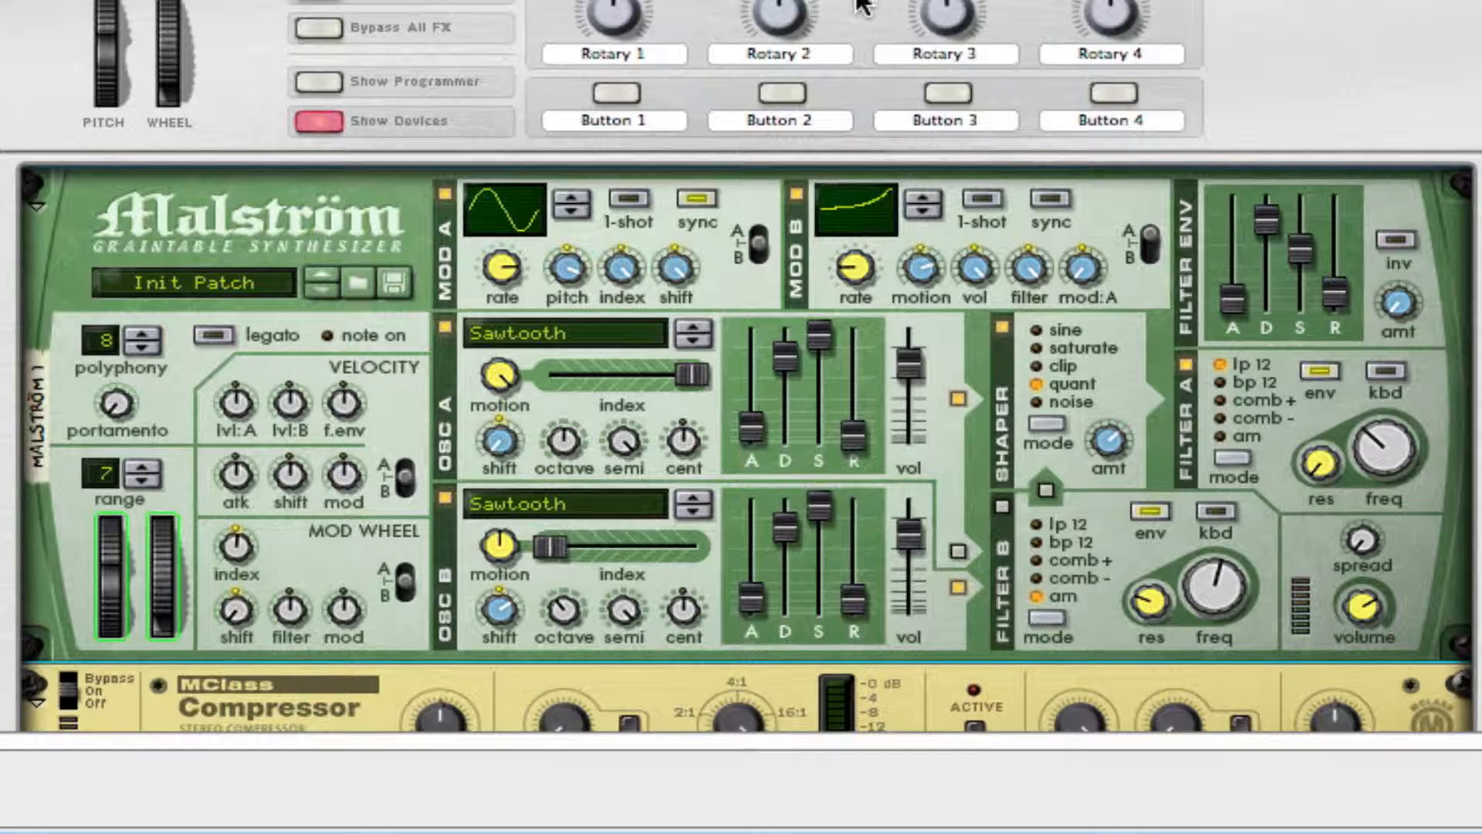
scroll(800, 191, "down", 2)
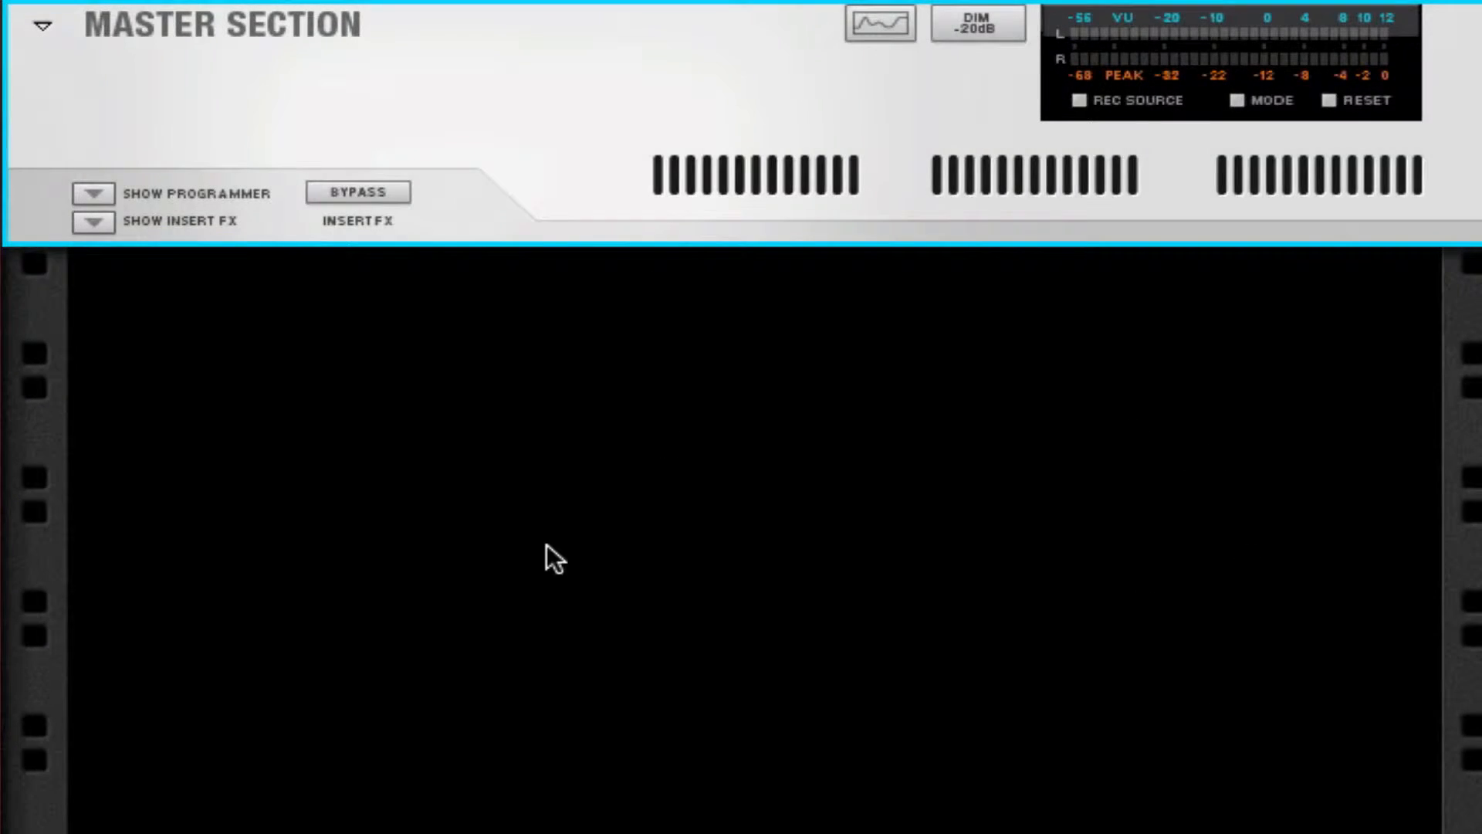
Step: Create a Combinator in the empty rack below the Master Section and add a Malström synthesizer inside it
right_click(616, 488)
mouse_move(1004, 789)
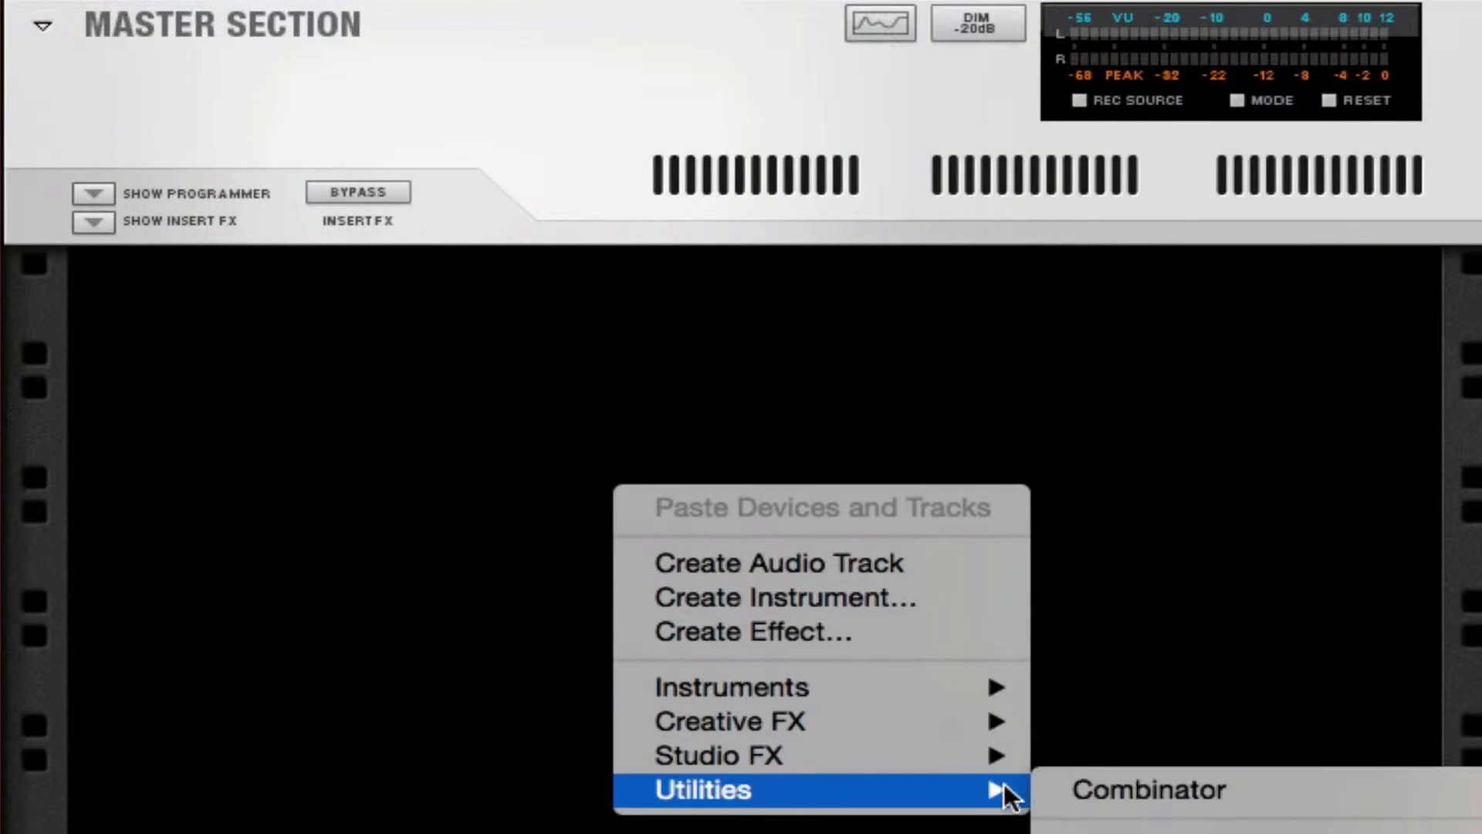
left_click(1226, 789)
right_click(704, 577)
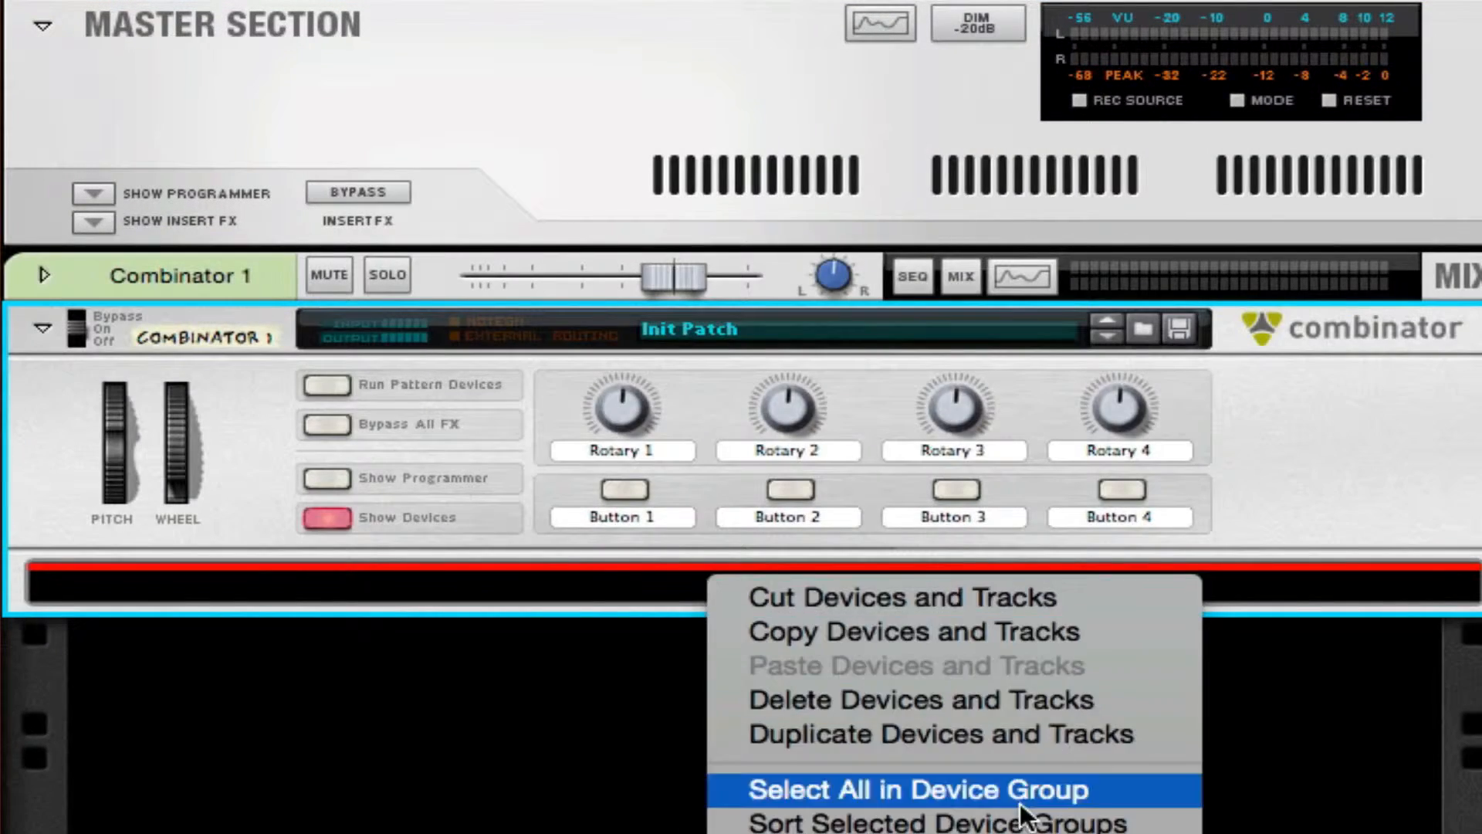
left_click(1297, 832)
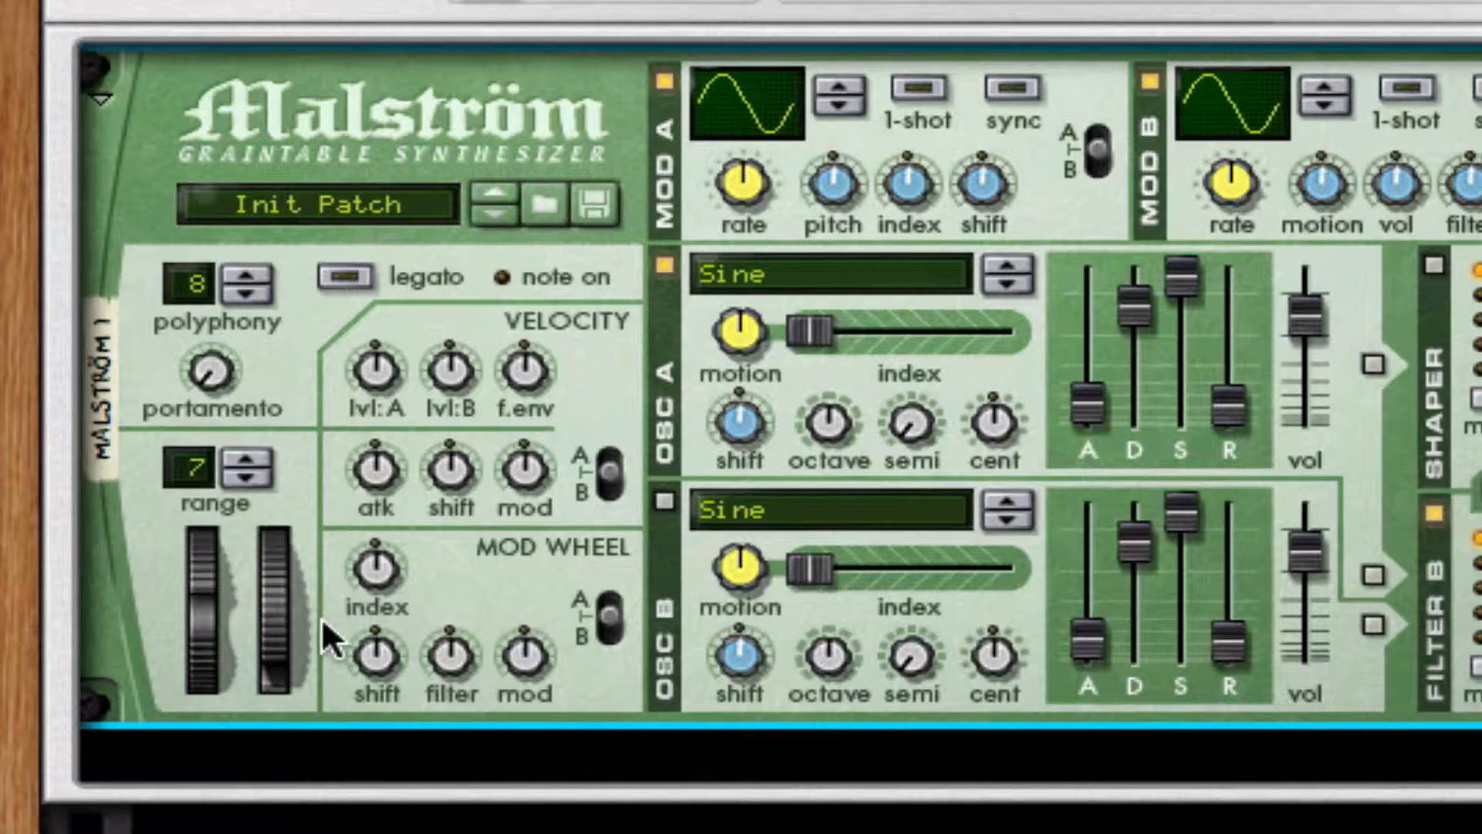
Step: Raise the Malström's mod wheel index amount slightly and turn its mod wheel shift amount to minimum
mouse_move(364, 572)
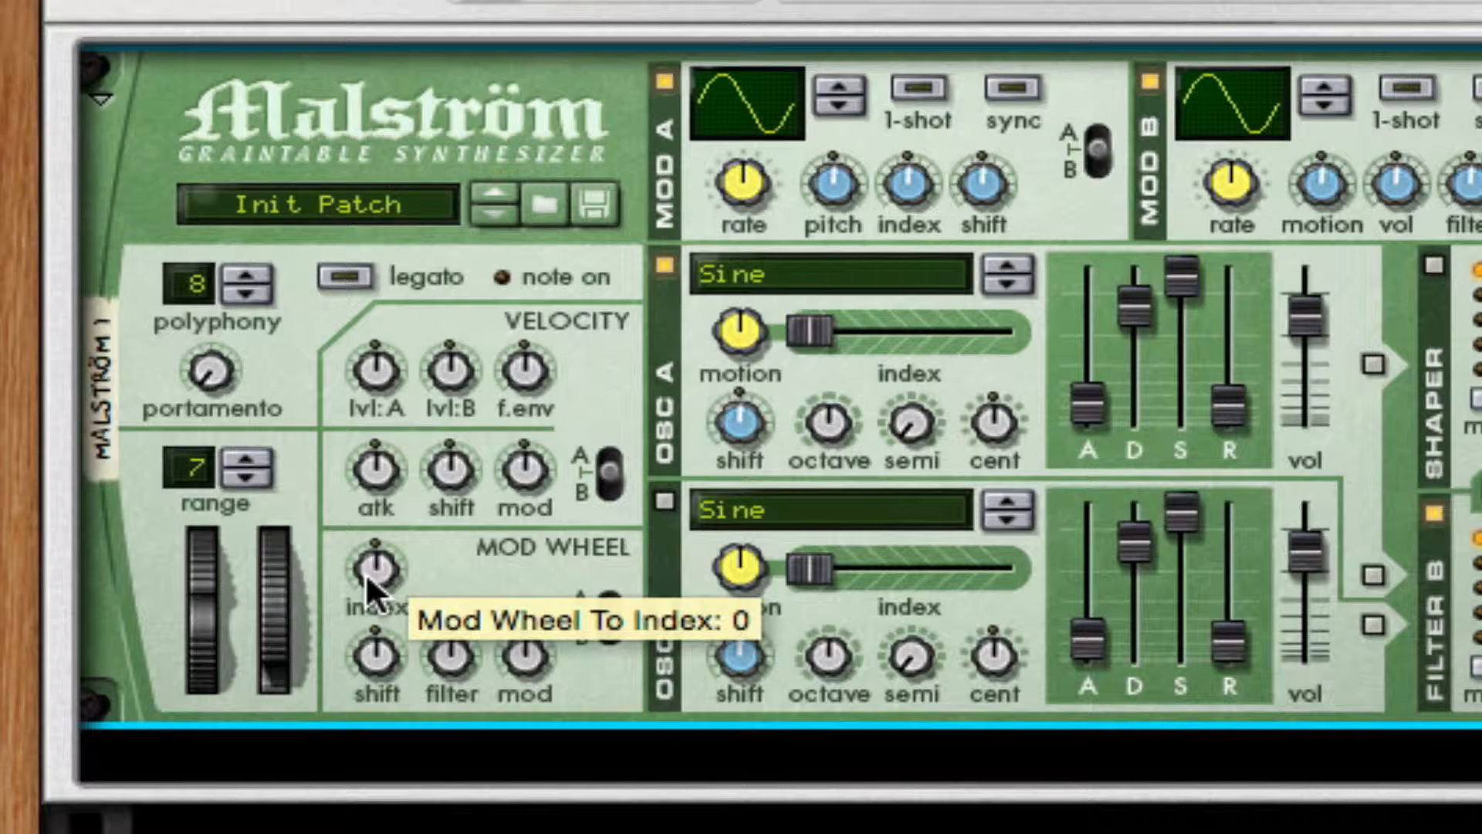
left_click_drag(365, 572, 364, 563)
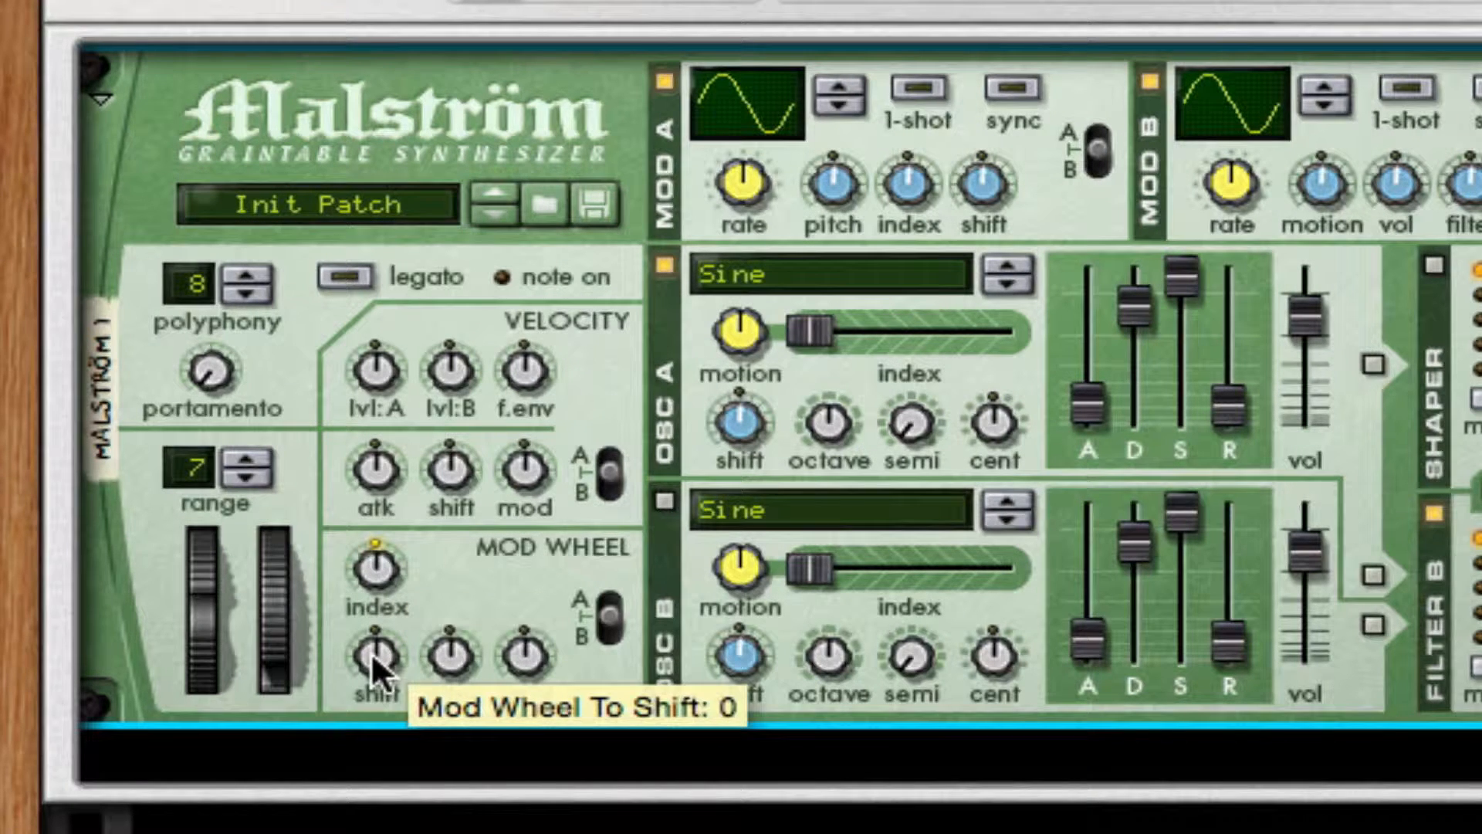
left_click_drag(373, 662, 374, 679)
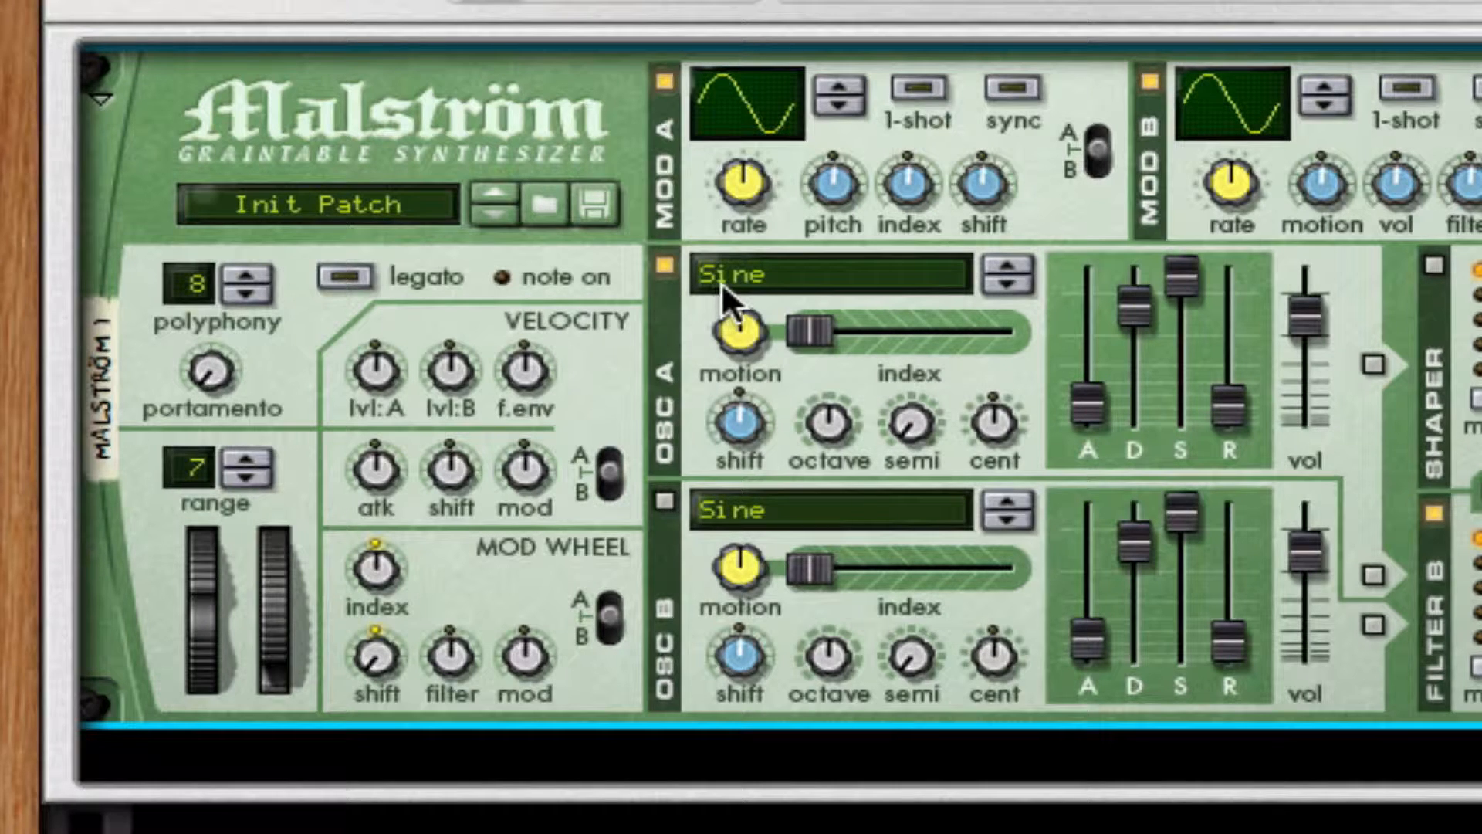
Step: Set oscillator A to the Sawtooth wave with semi, motion and index at maximum and shift at minimum
left_click(809, 275)
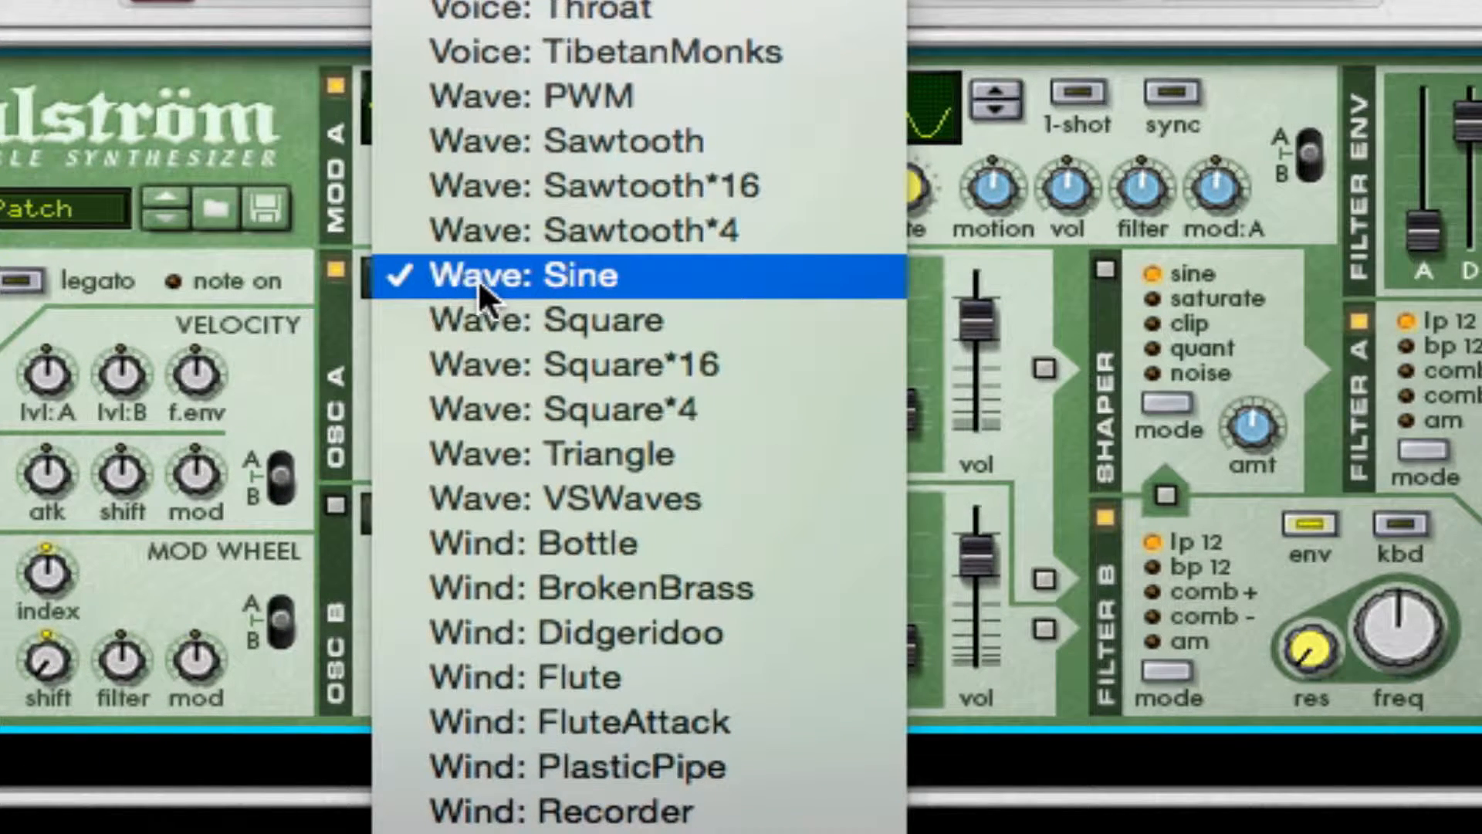
left_click(613, 139)
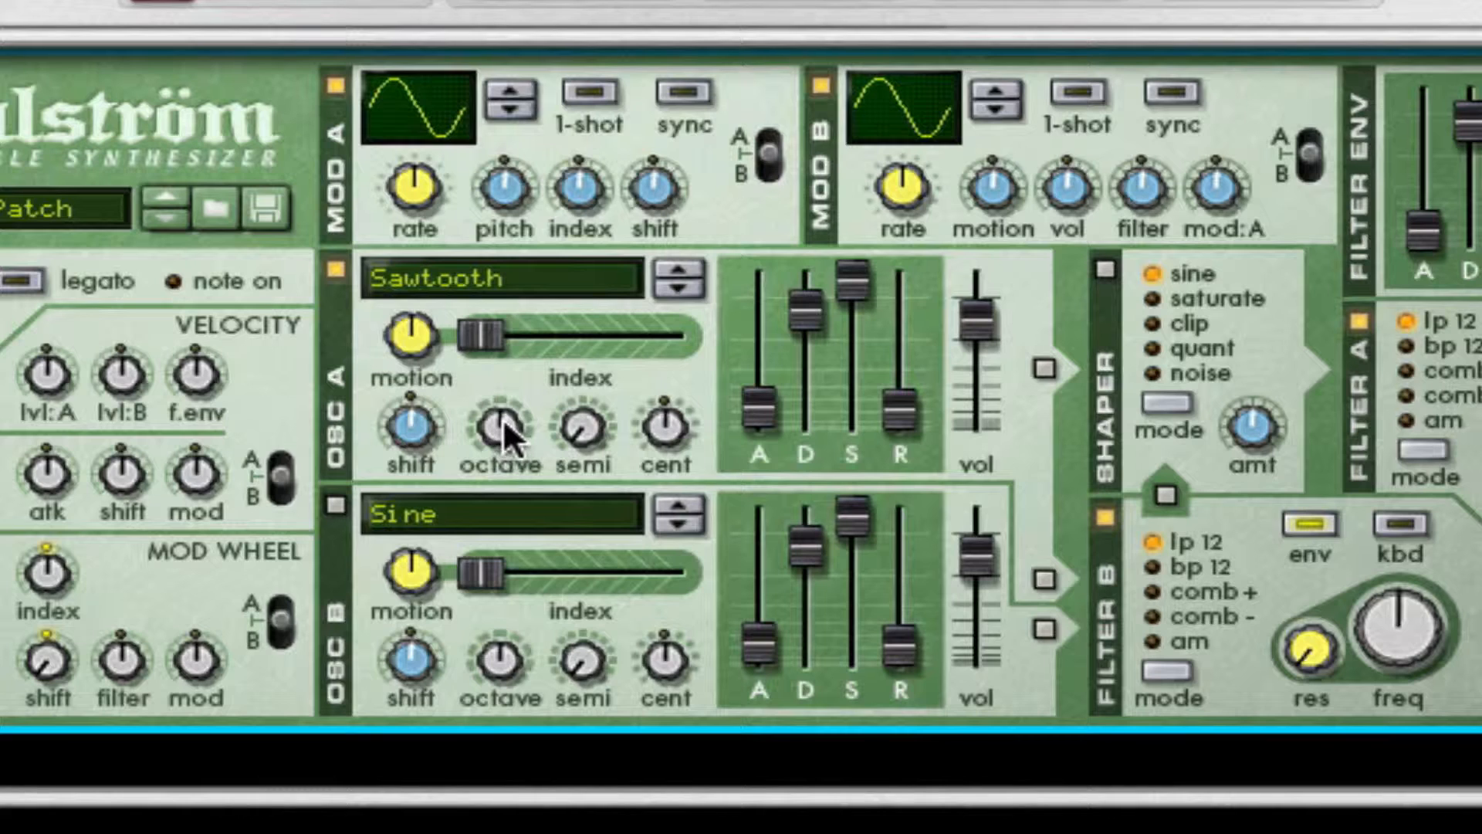
left_click_drag(584, 436, 584, 413)
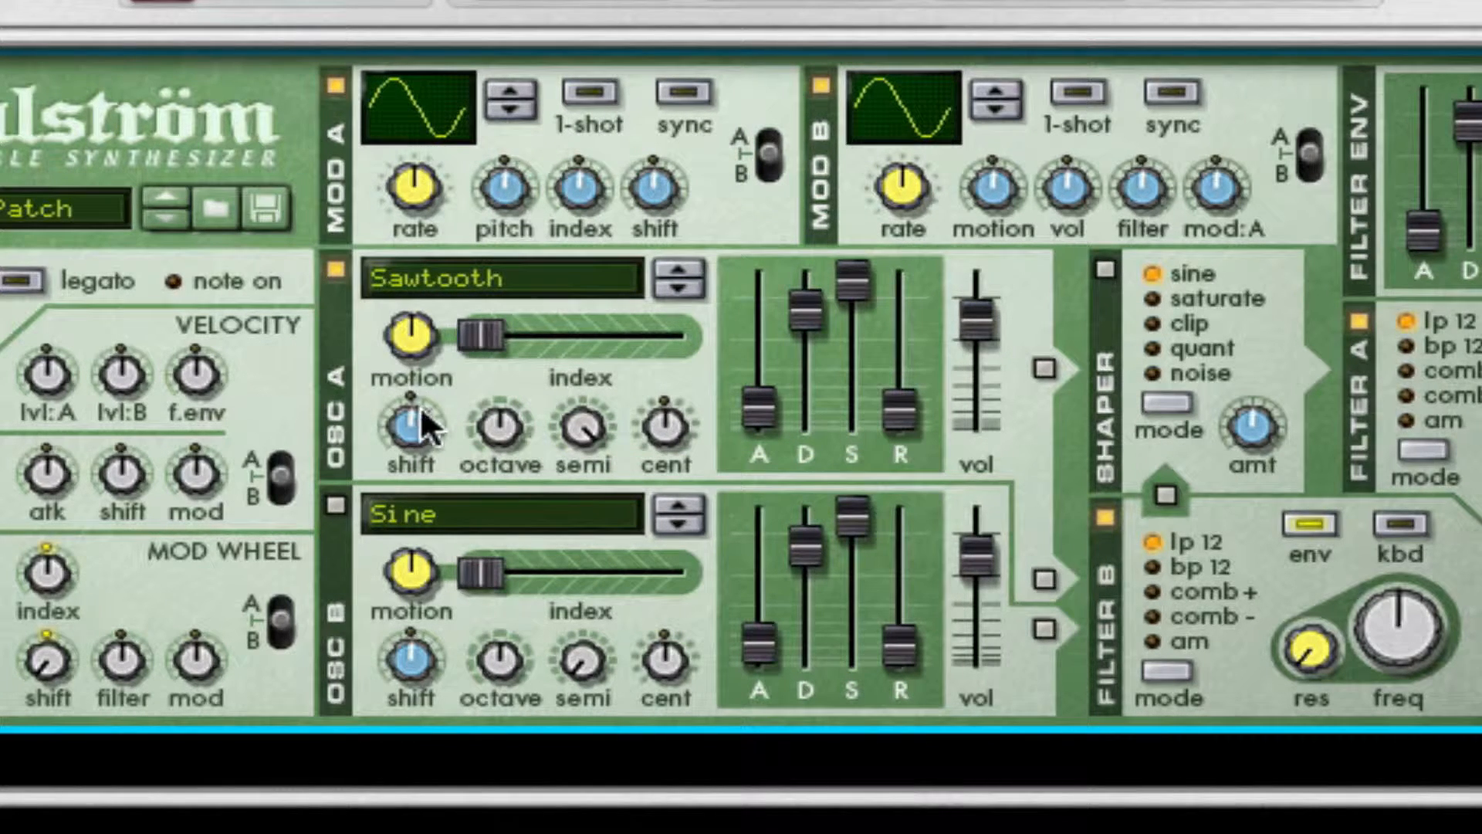
mouse_move(420, 404)
left_mouse_down()
mouse_move(420, 494)
mouse_move(401, 396)
left_mouse_up()
left_click_drag(417, 343, 426, 31)
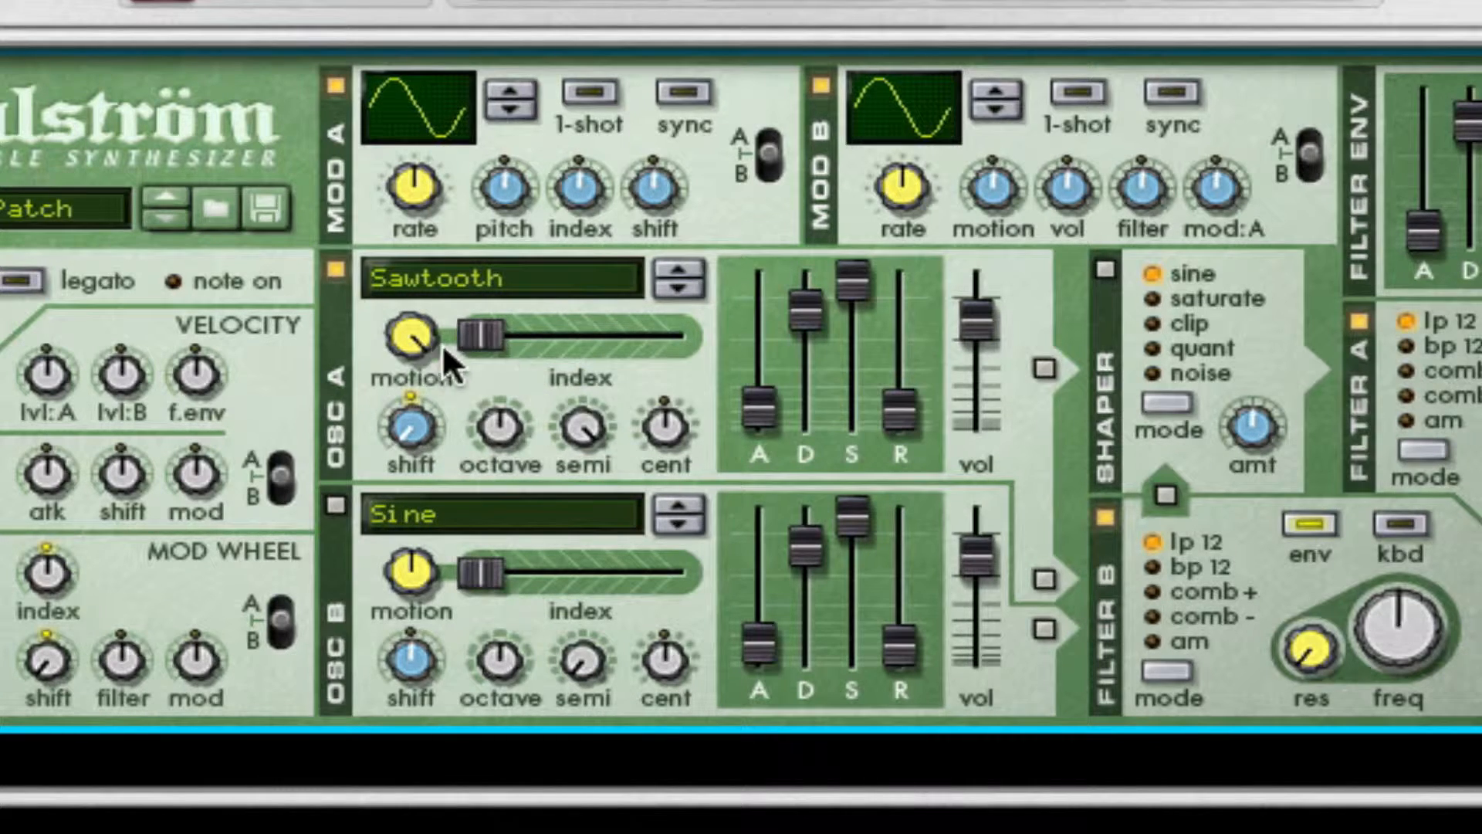
left_click_drag(486, 334, 677, 334)
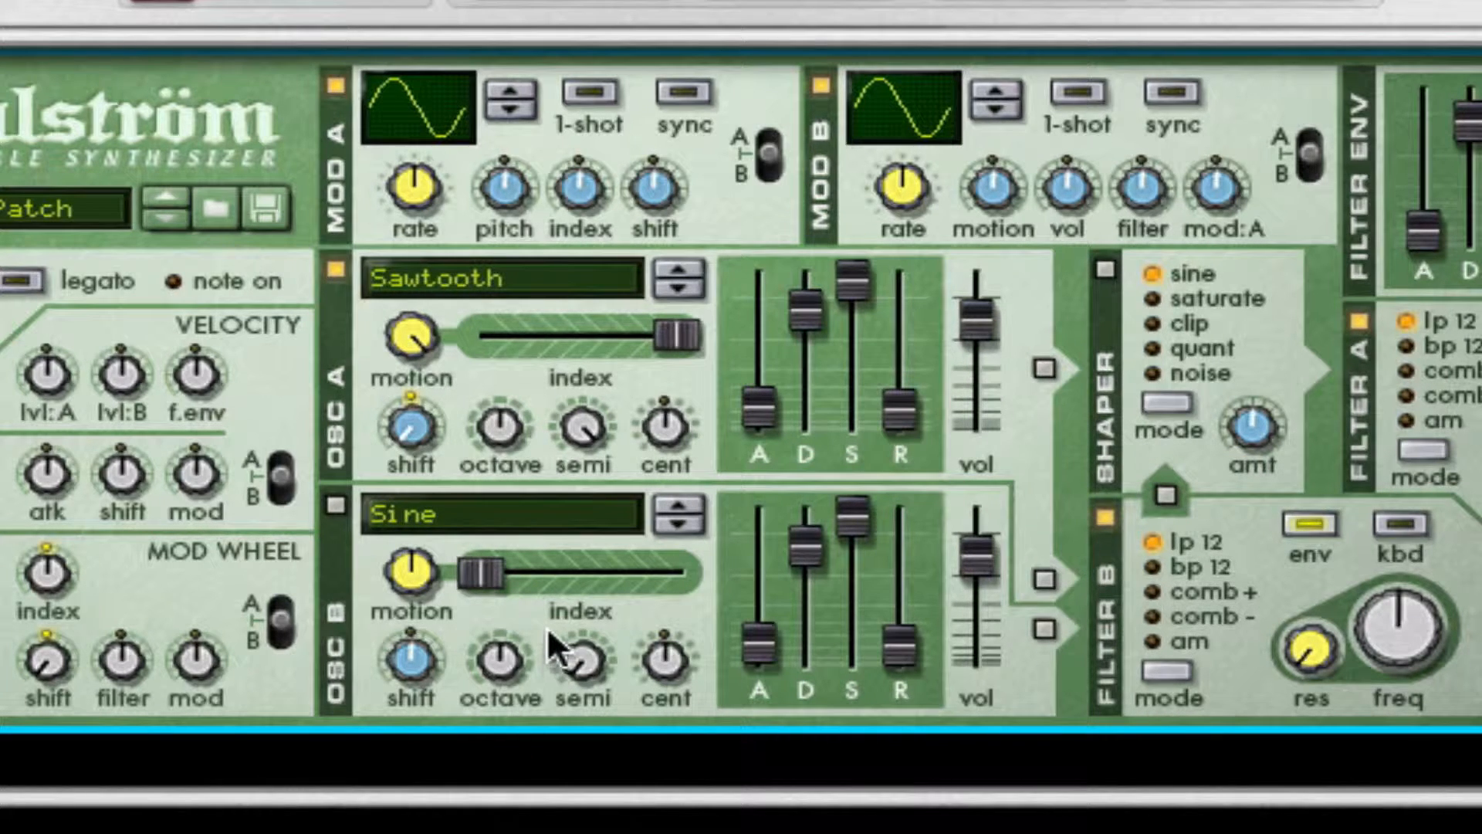
Step: Enable oscillator B with the Sawtooth wave, raise its shift and lower its octave slightly
left_click(532, 509)
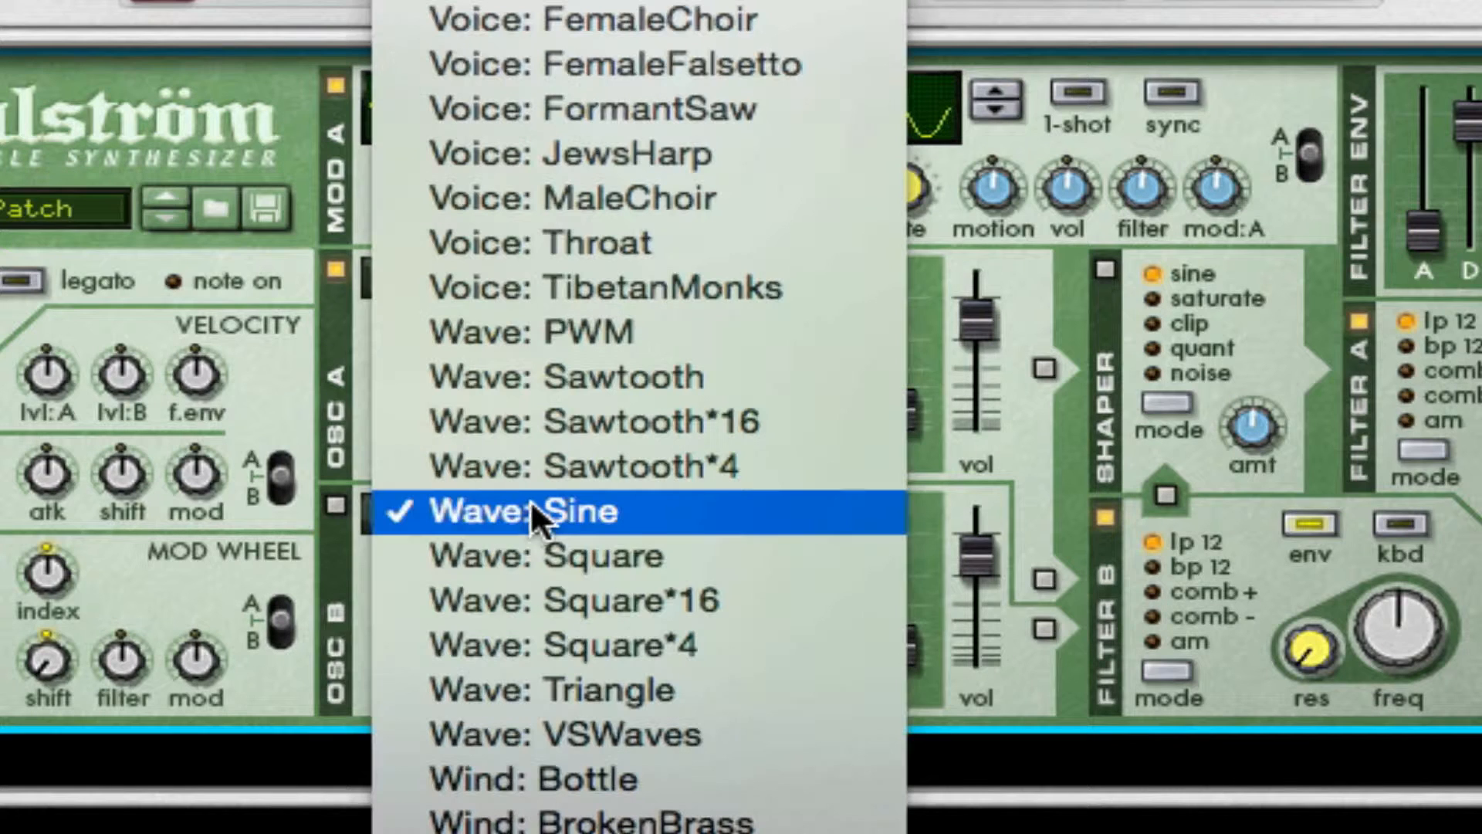
left_click(615, 377)
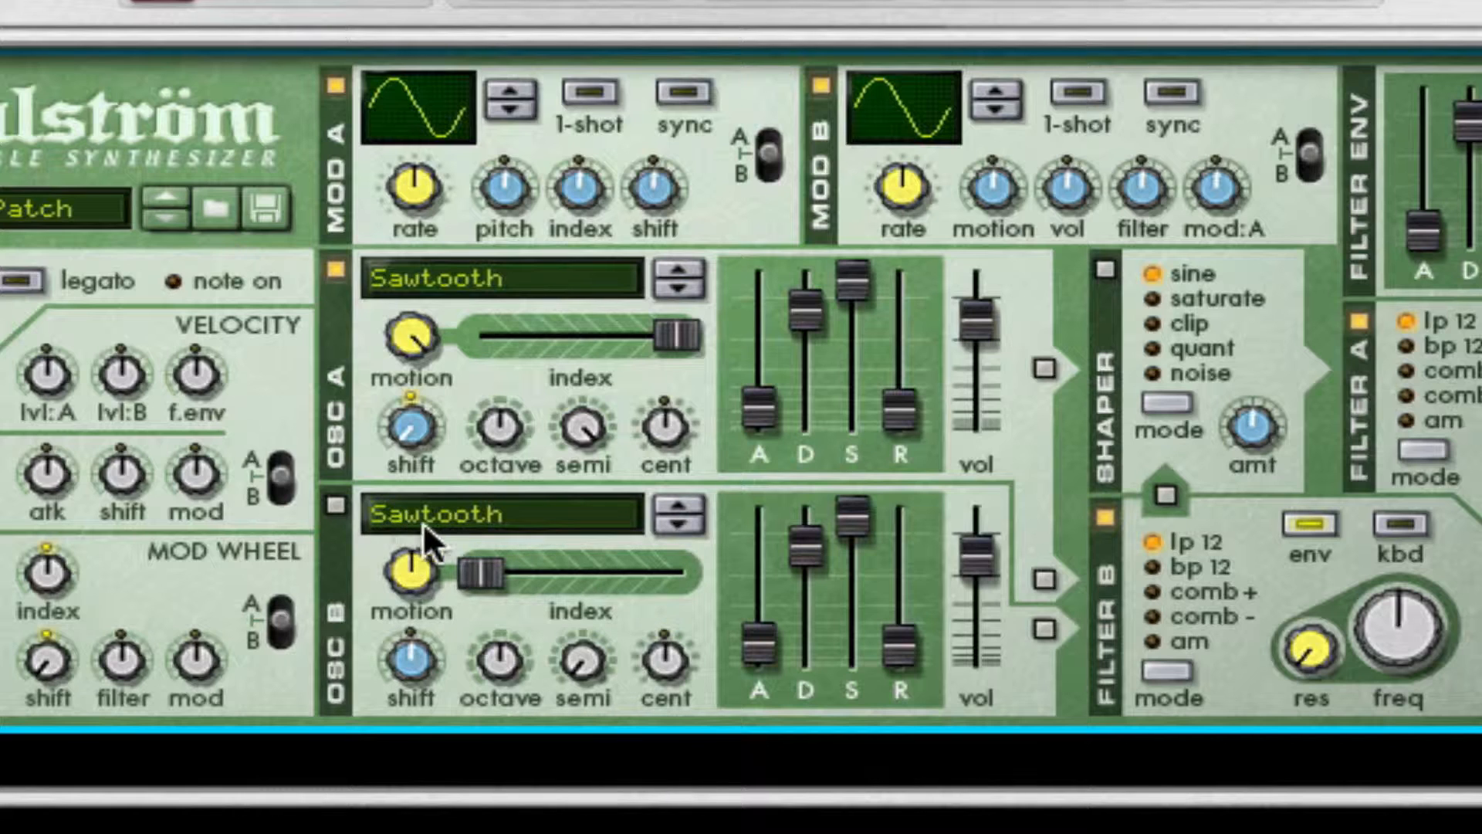
left_click(334, 505)
left_click_drag(410, 658, 450, 369)
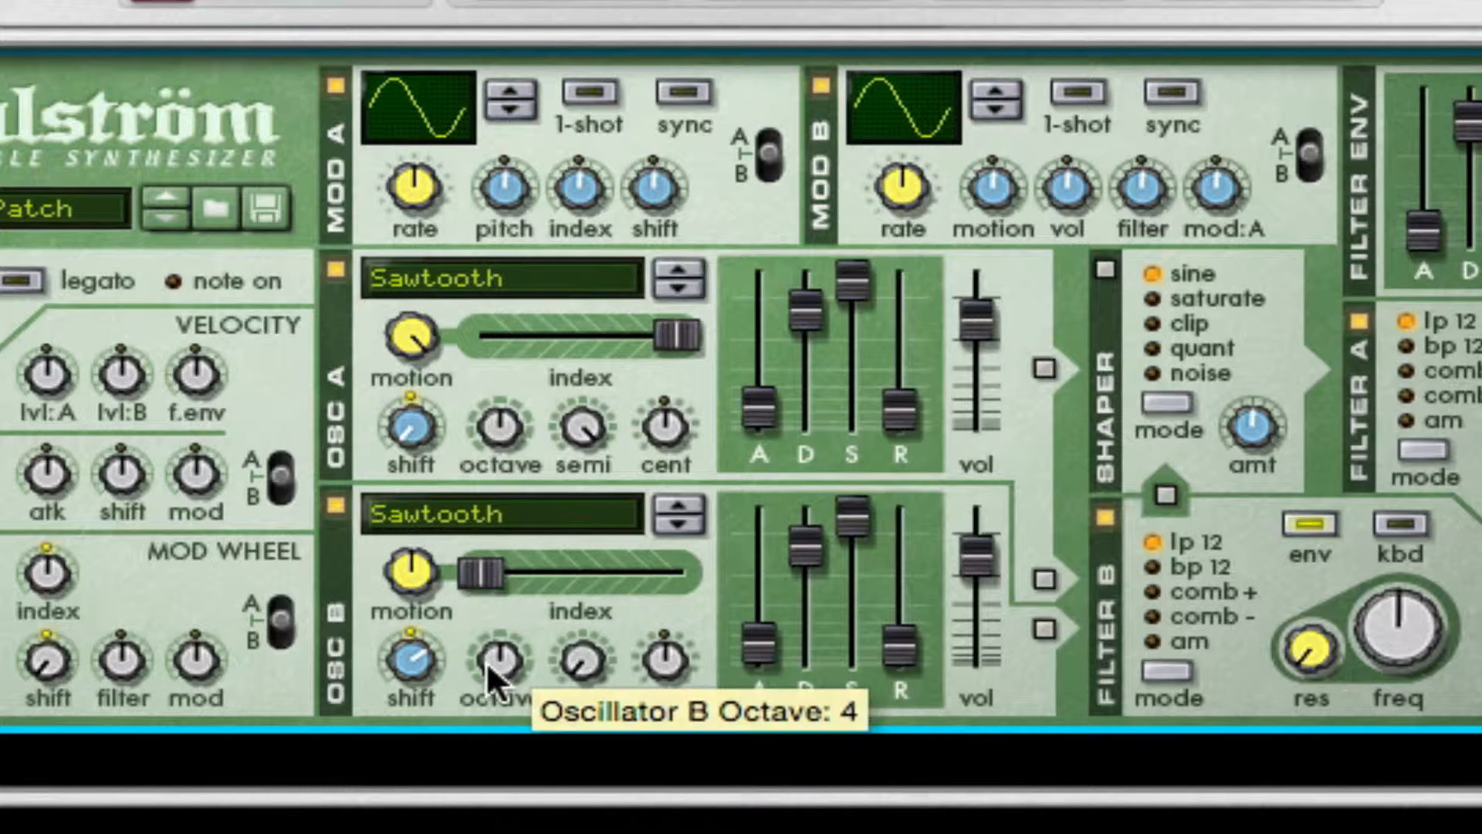
left_click_drag(497, 650, 496, 734)
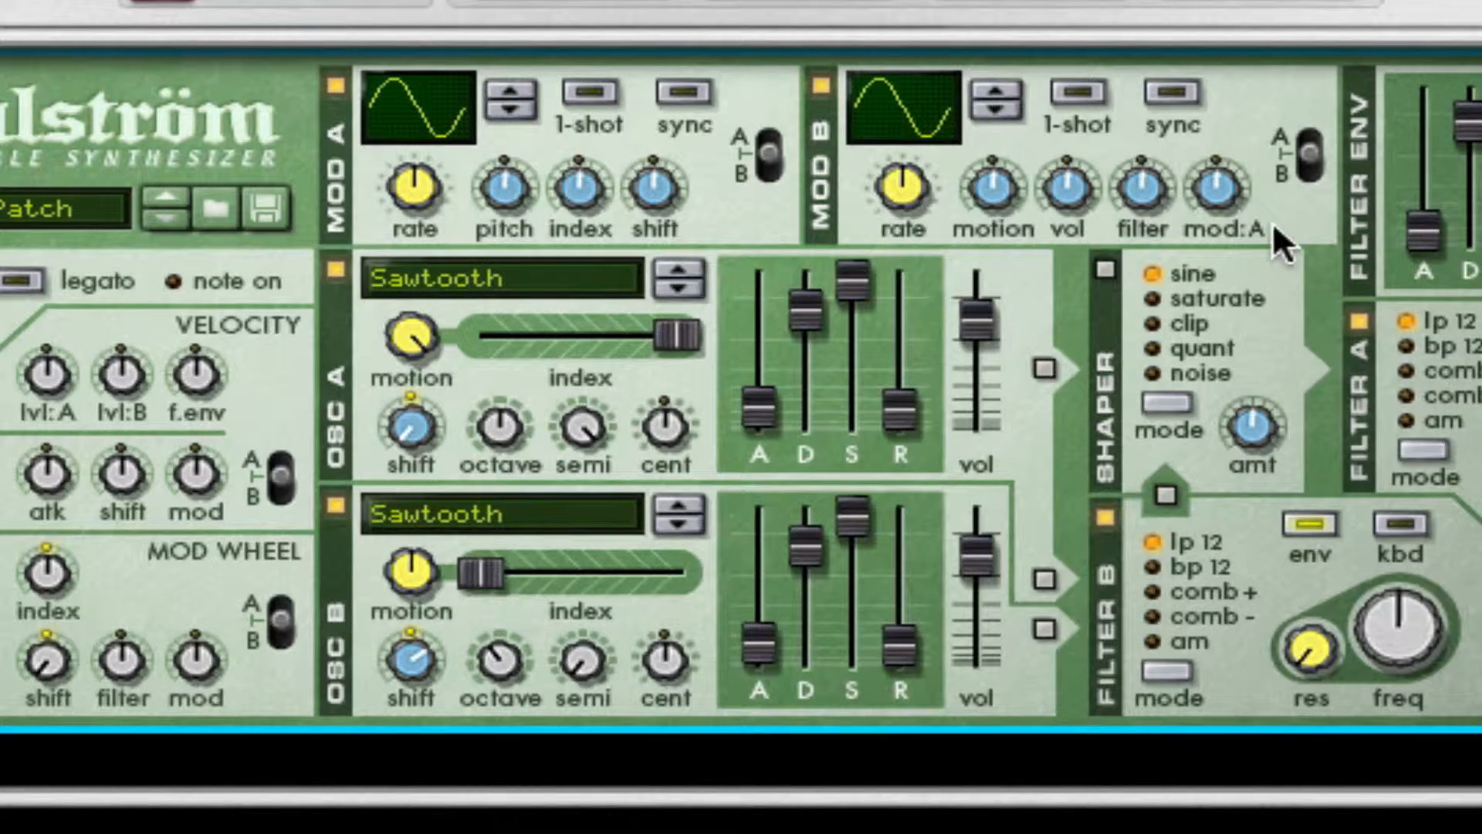
Step: Route oscillator A to the shaper and oscillator B to filter B, and enable the shaper in quant mode with a raised amount
left_click(1043, 368)
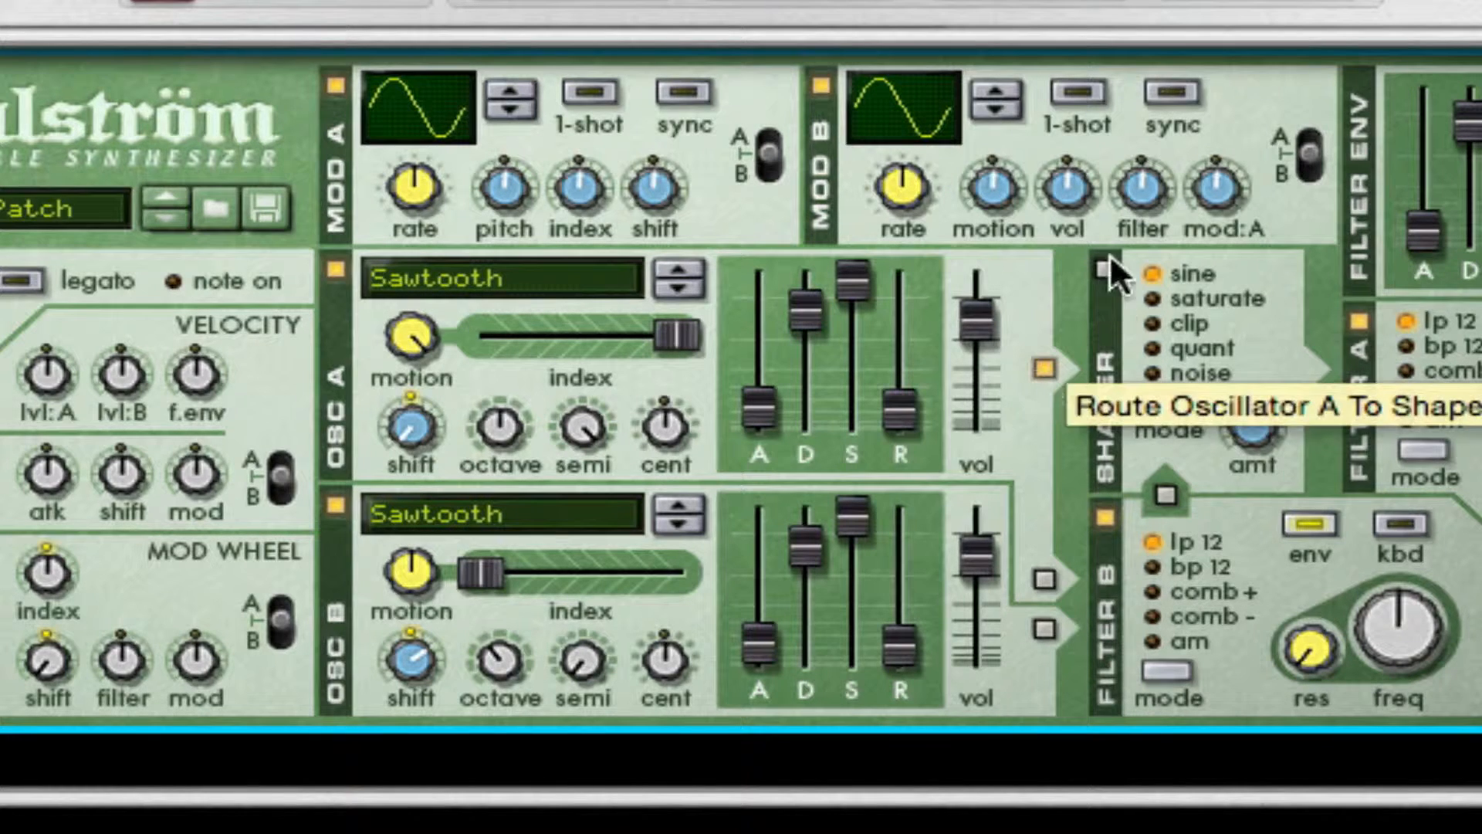
left_click(1044, 627)
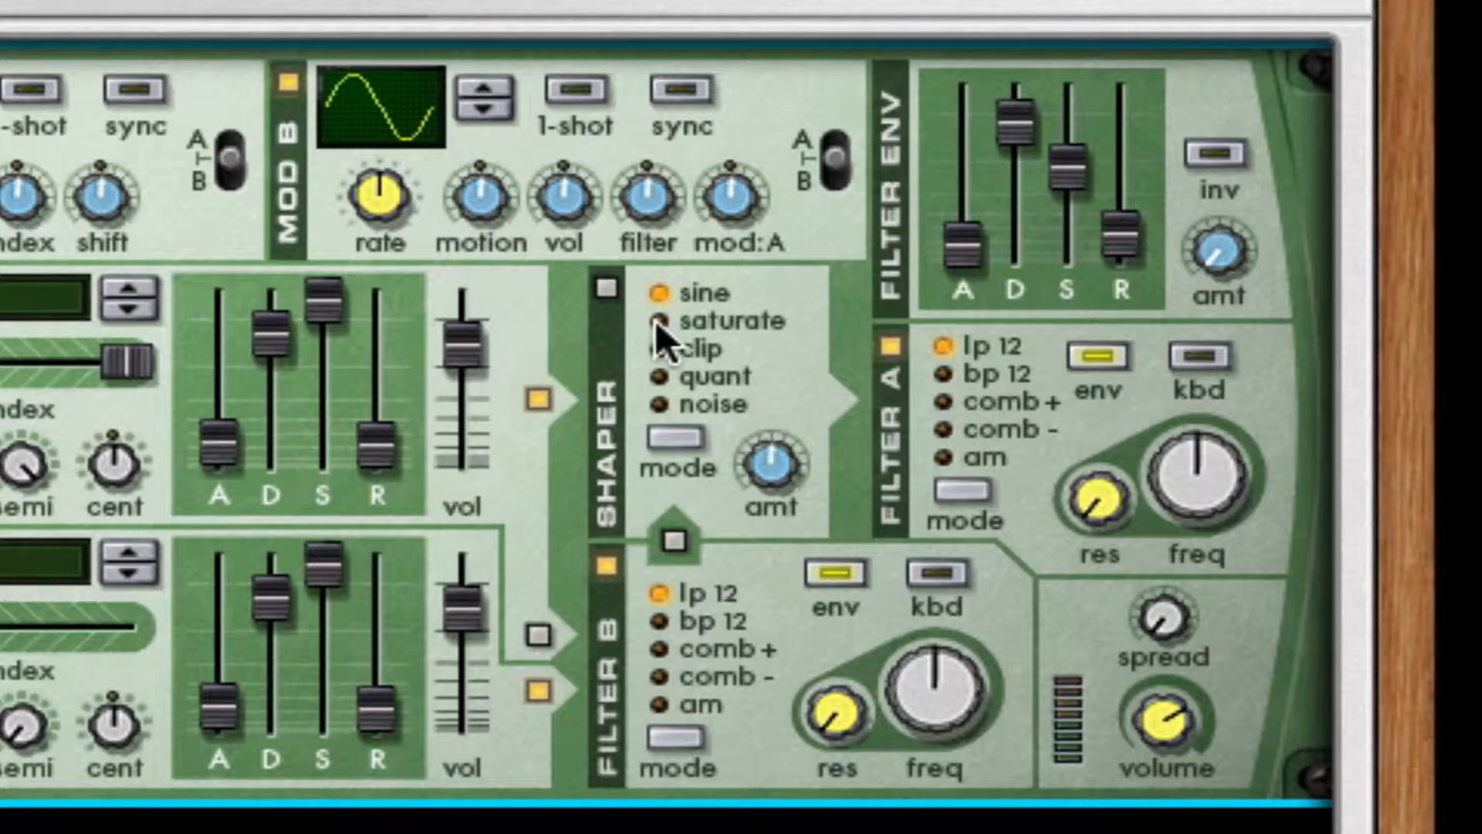
left_click(608, 287)
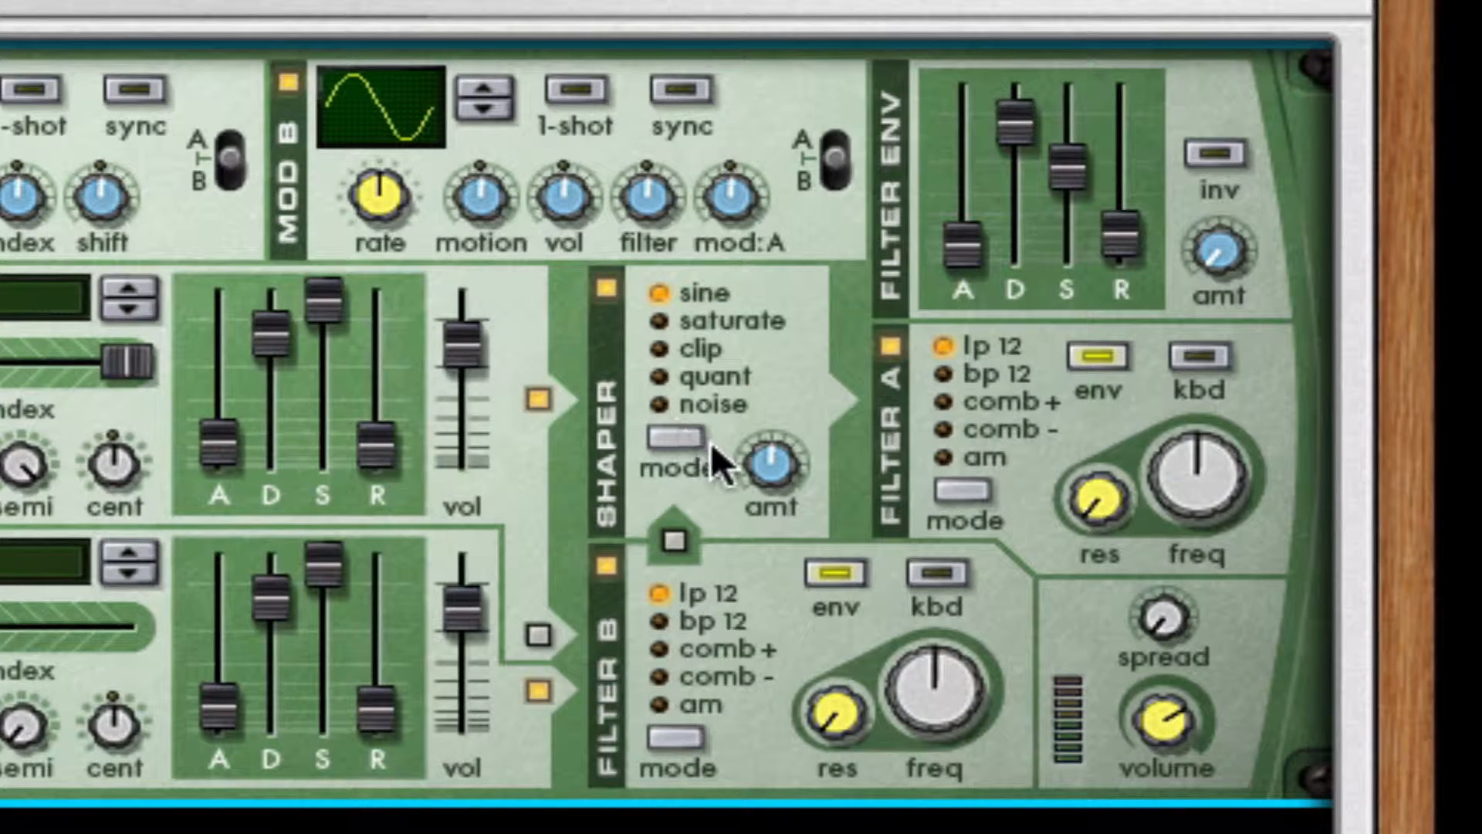
left_click(698, 378)
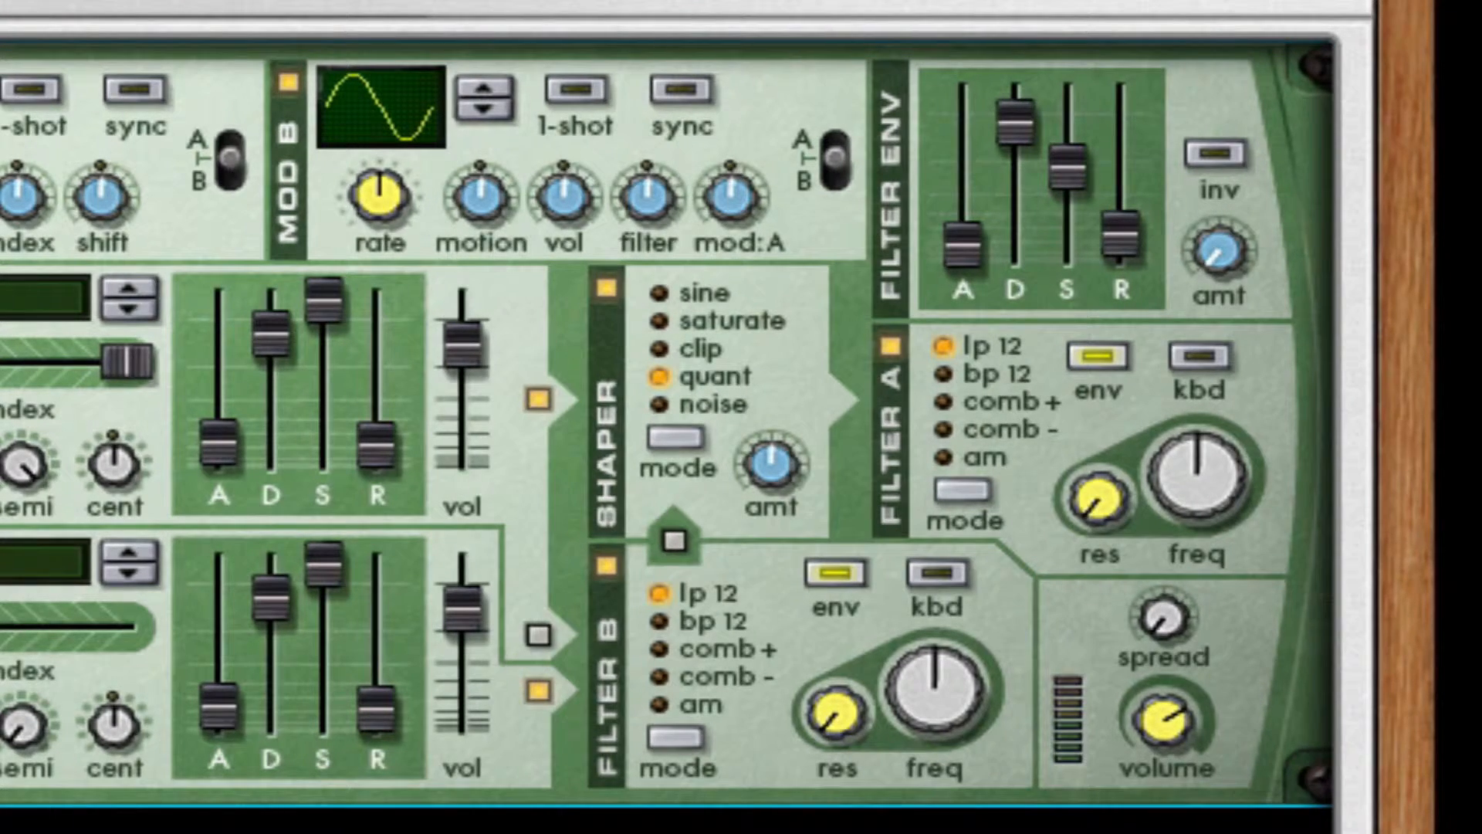
left_click_drag(763, 492, 781, 368)
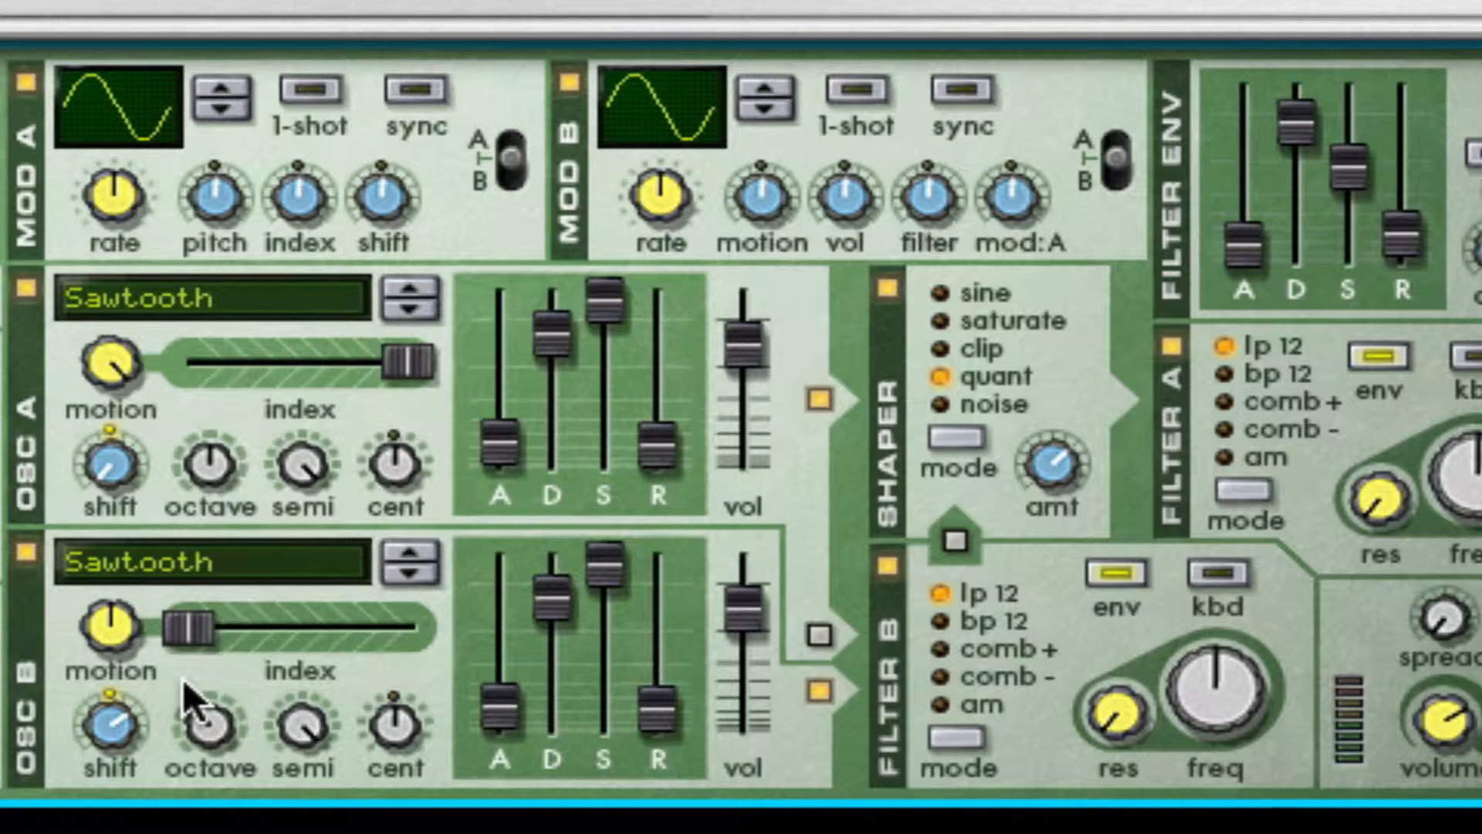
Step: Lower filter A's frequency to about a quarter of its range and disable filter B
mouse_move(1049, 470)
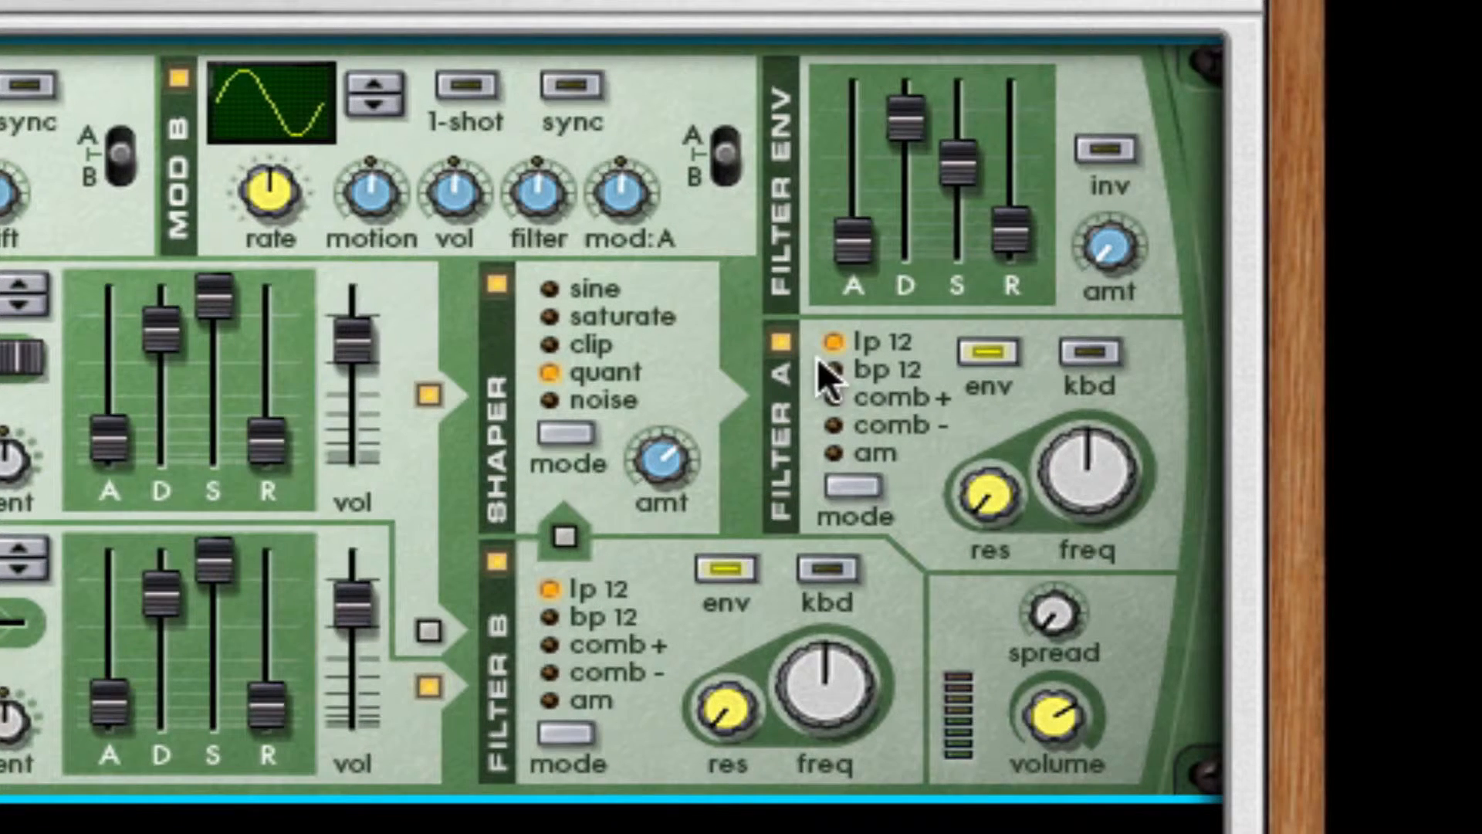
left_click_drag(1045, 434, 1052, 613)
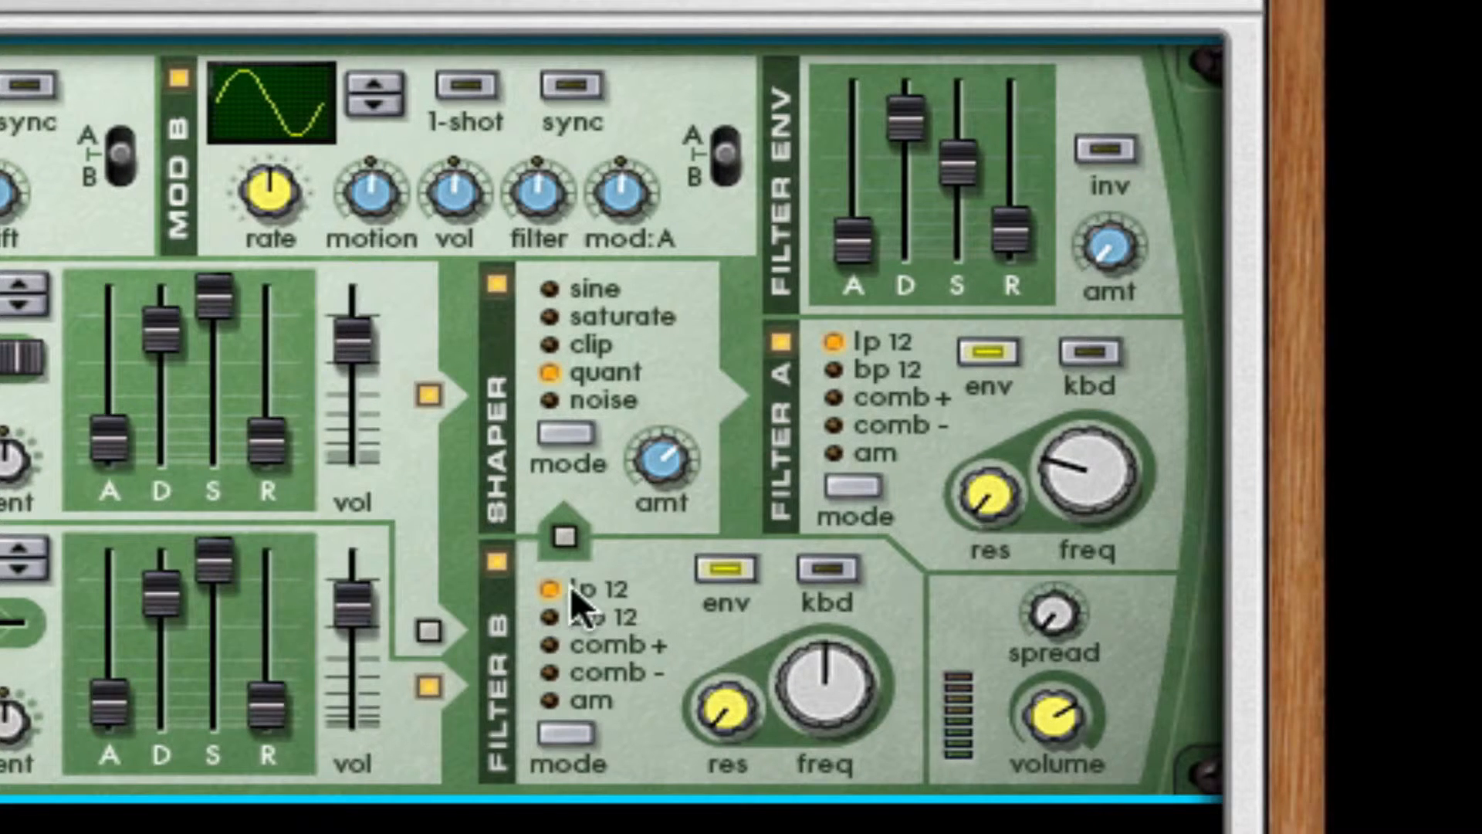
left_click(497, 562)
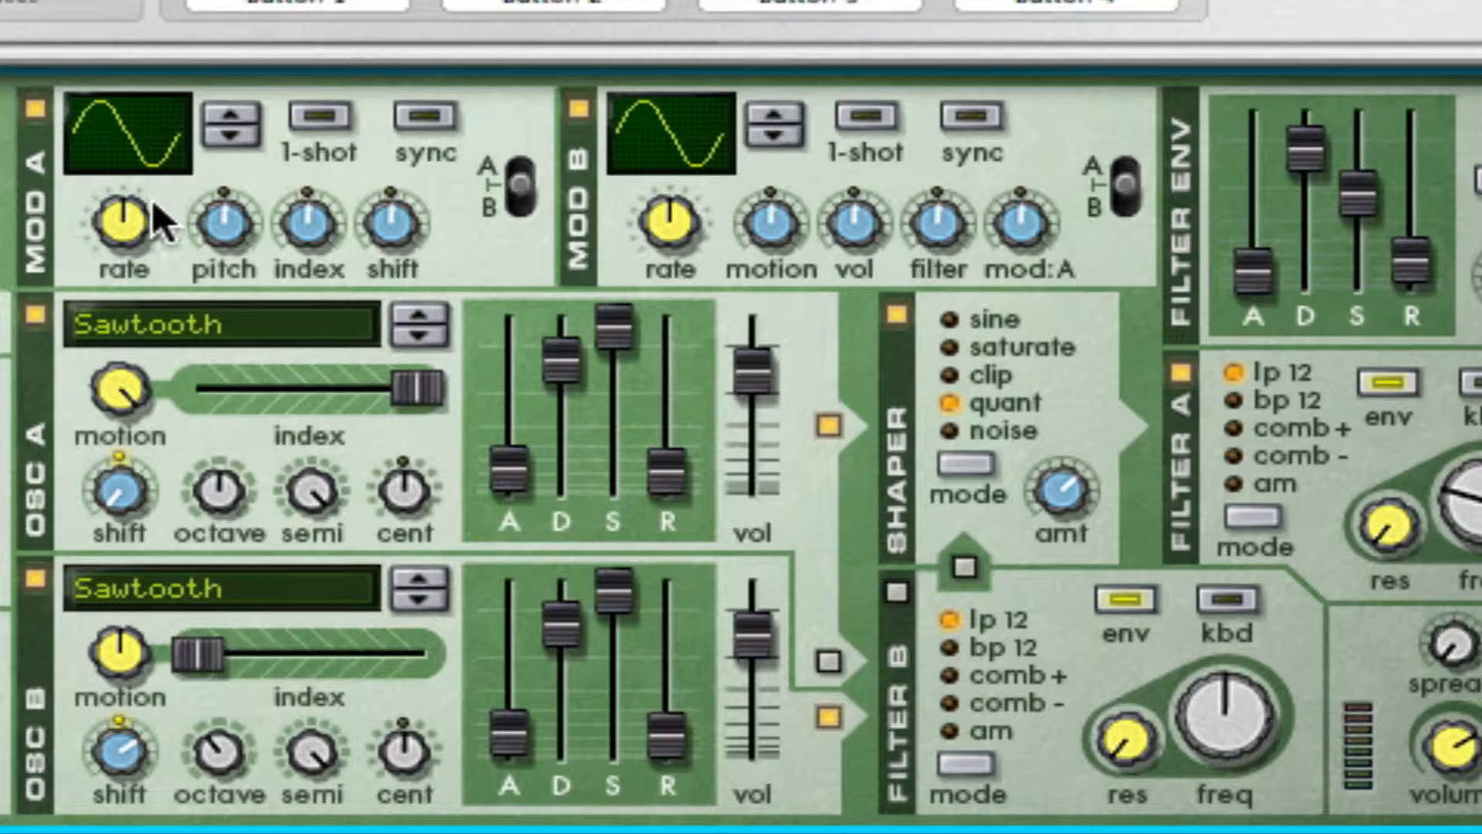
Step: Turn on tempo sync for modulator A and set its rate to 1/8
mouse_move(153, 205)
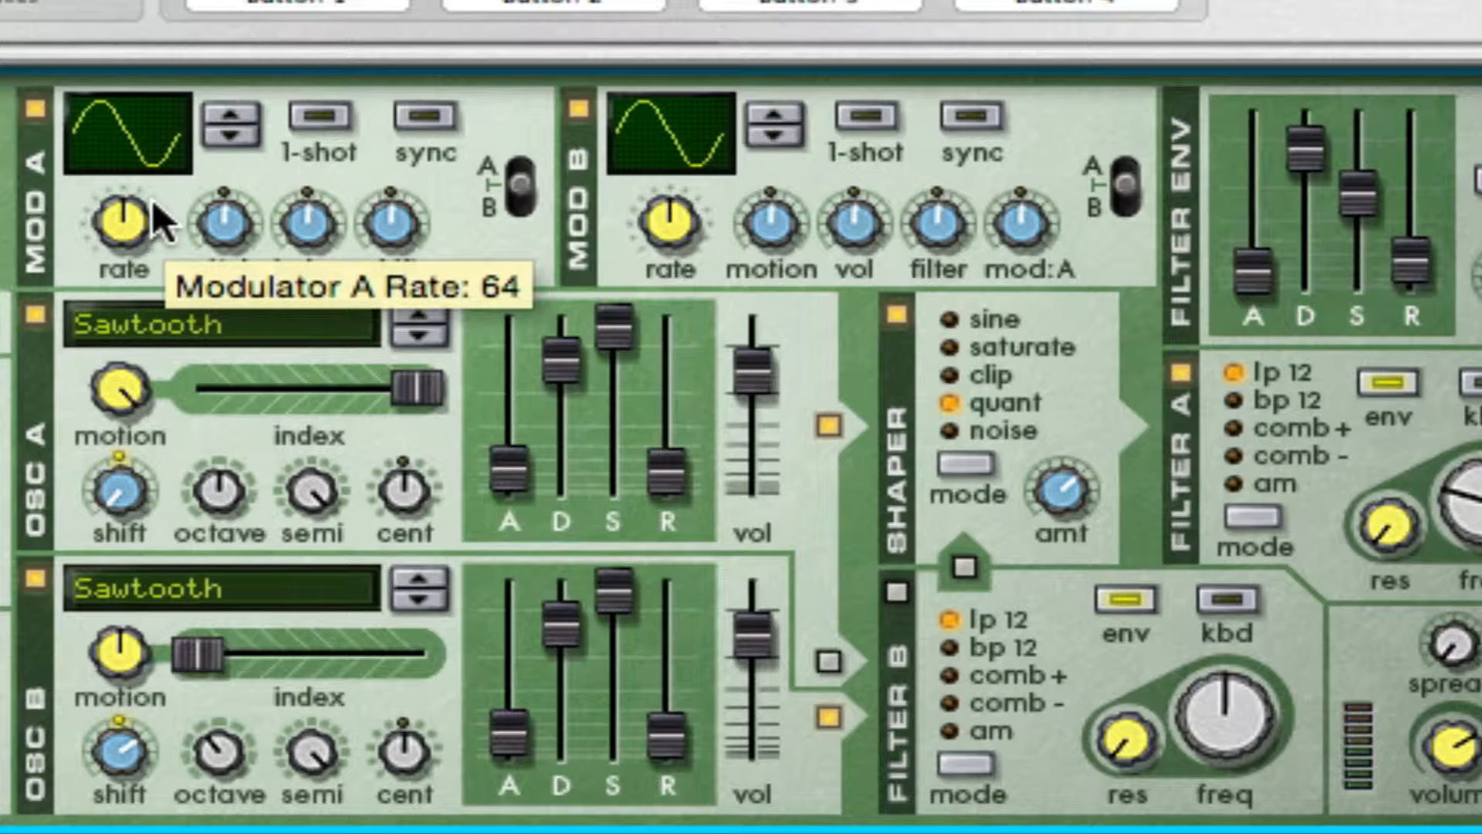
left_click(423, 115)
left_click_drag(123, 221, 109, 12)
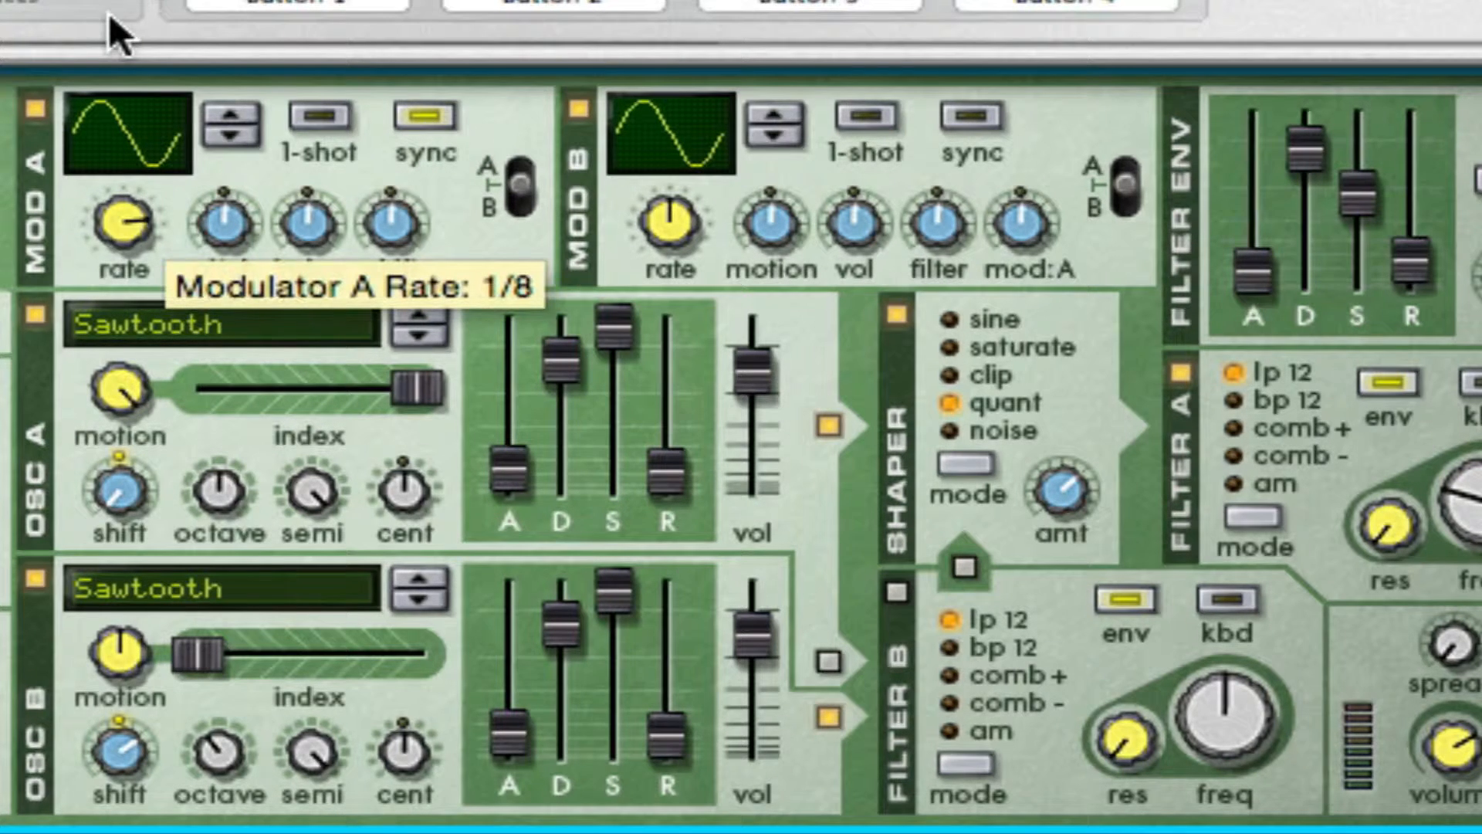
Step: Set modulator A's shift and index amounts to maximum and its pitch amount to about 53
mouse_move(409, 202)
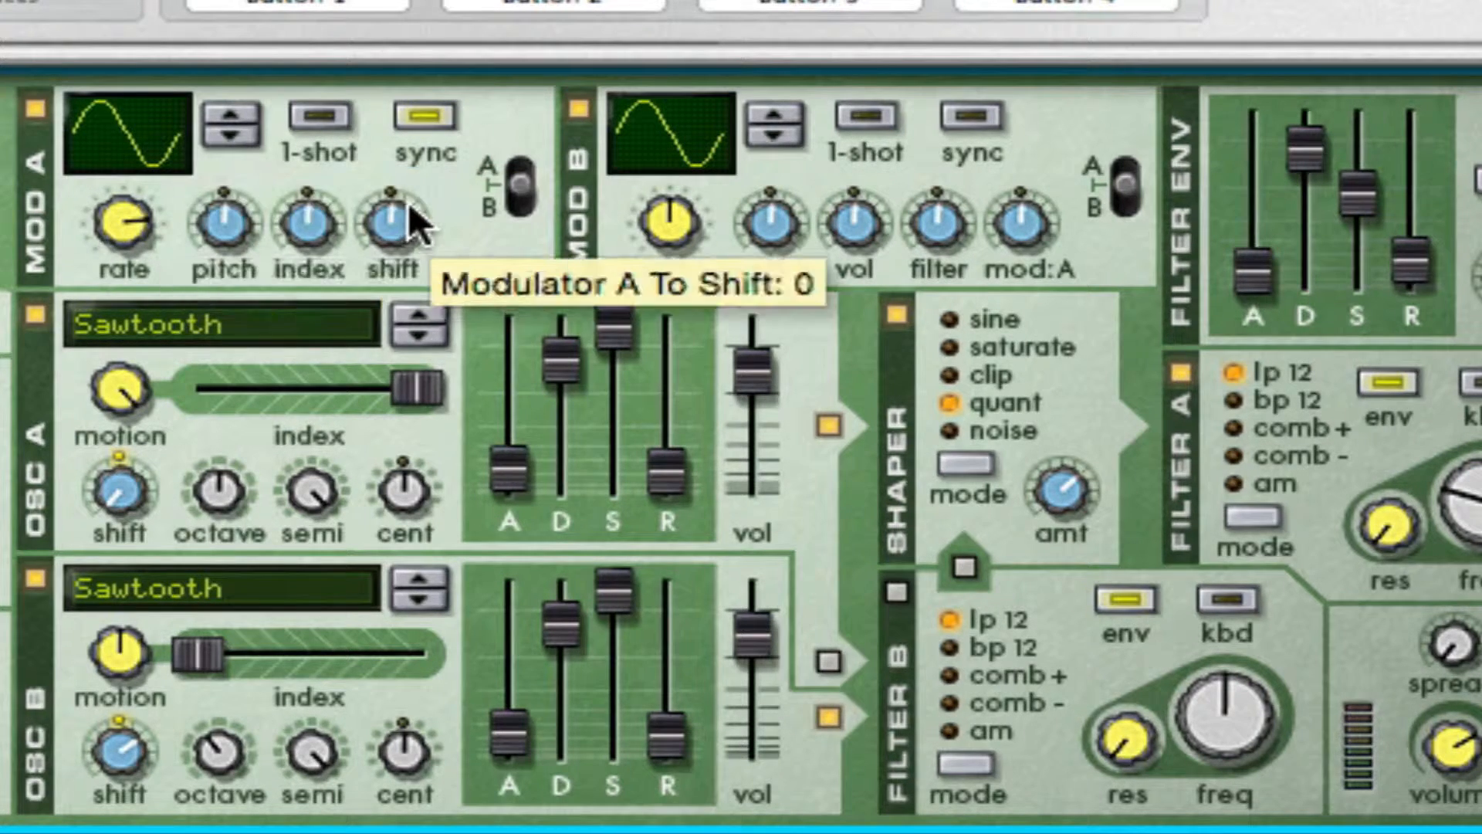
left_click_drag(409, 221, 321, 10)
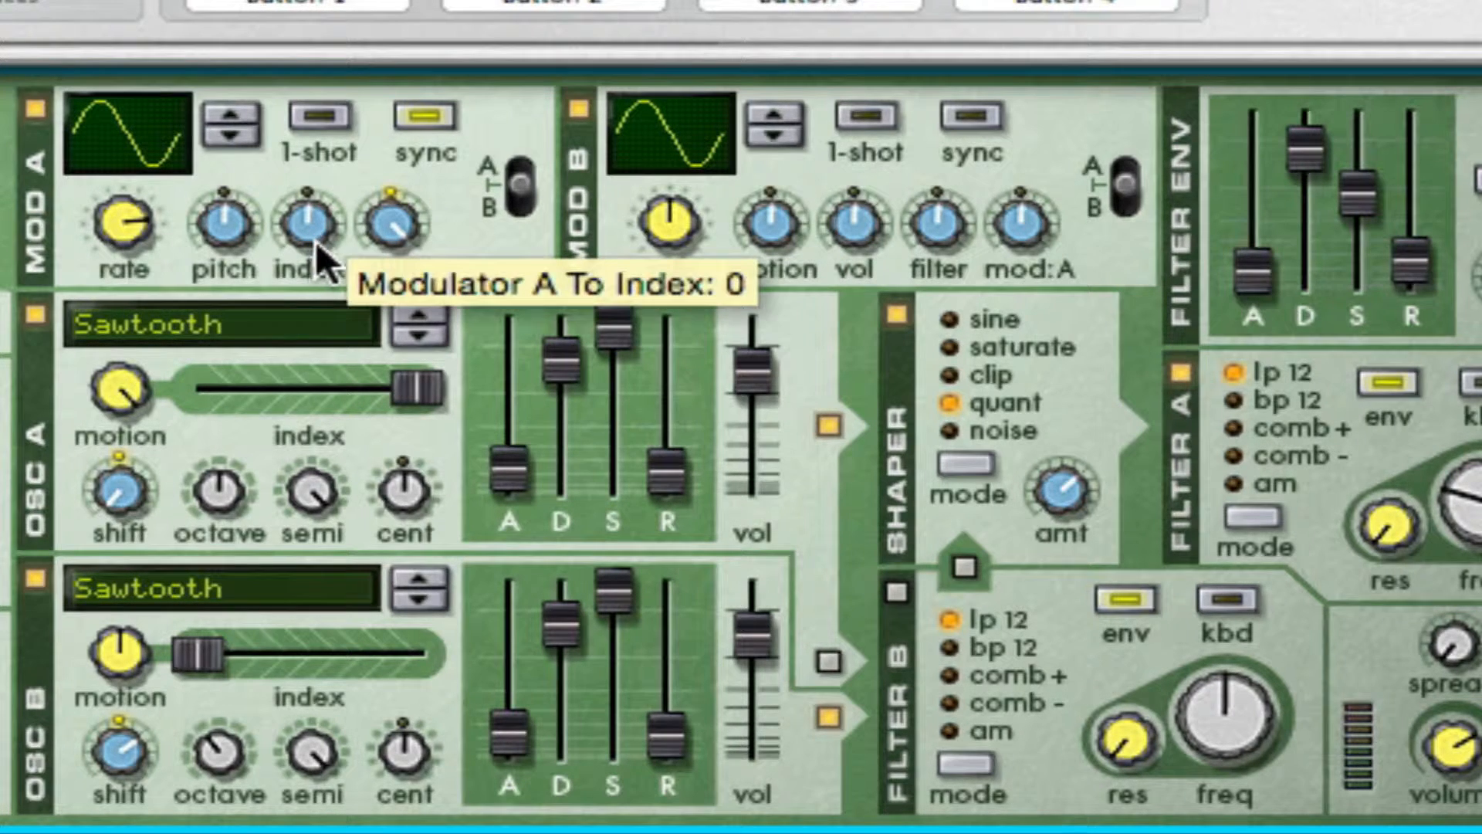
left_click_drag(316, 241, 317, 170)
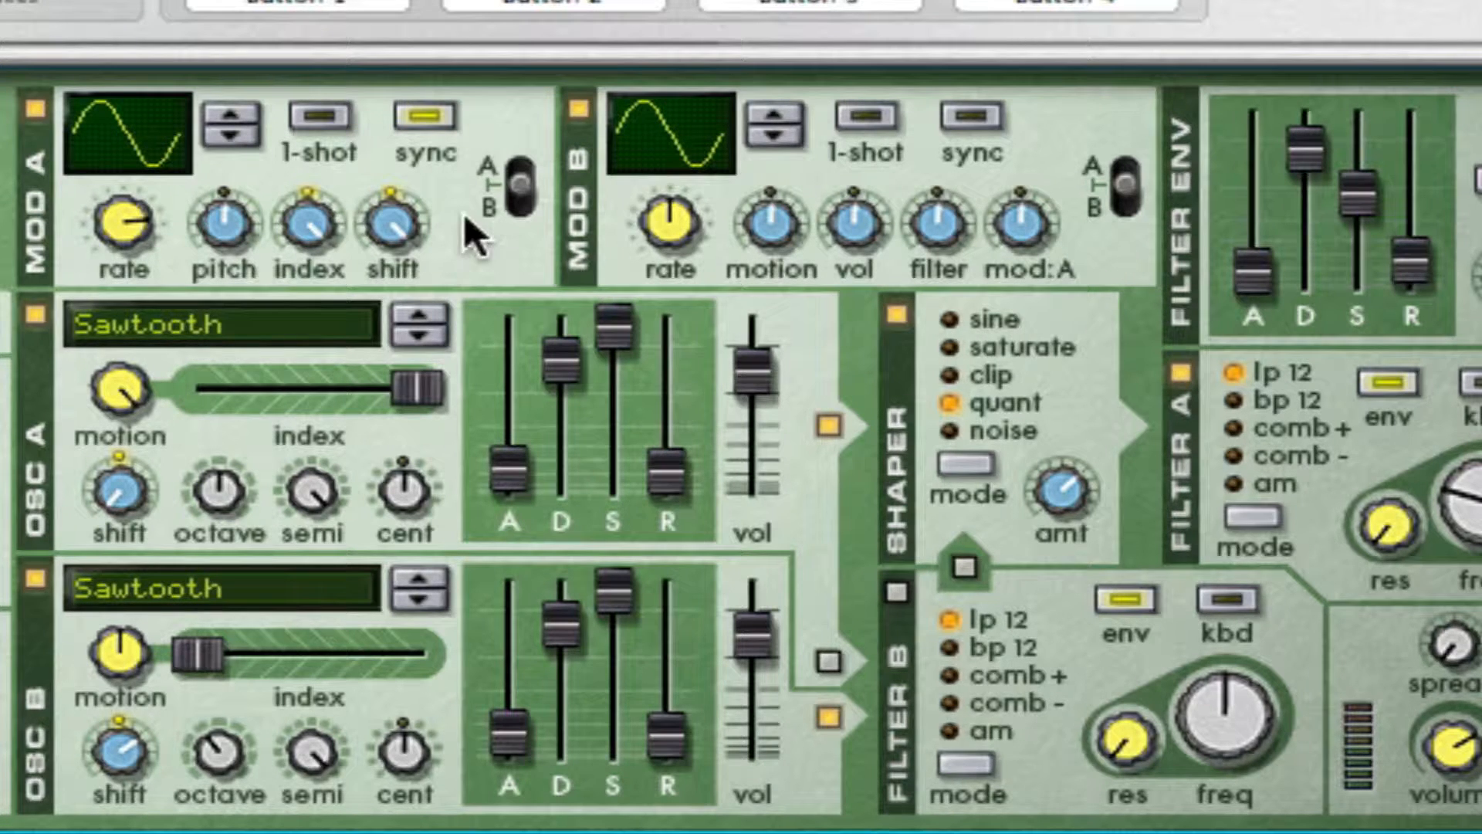
left_click_drag(221, 224, 261, 0)
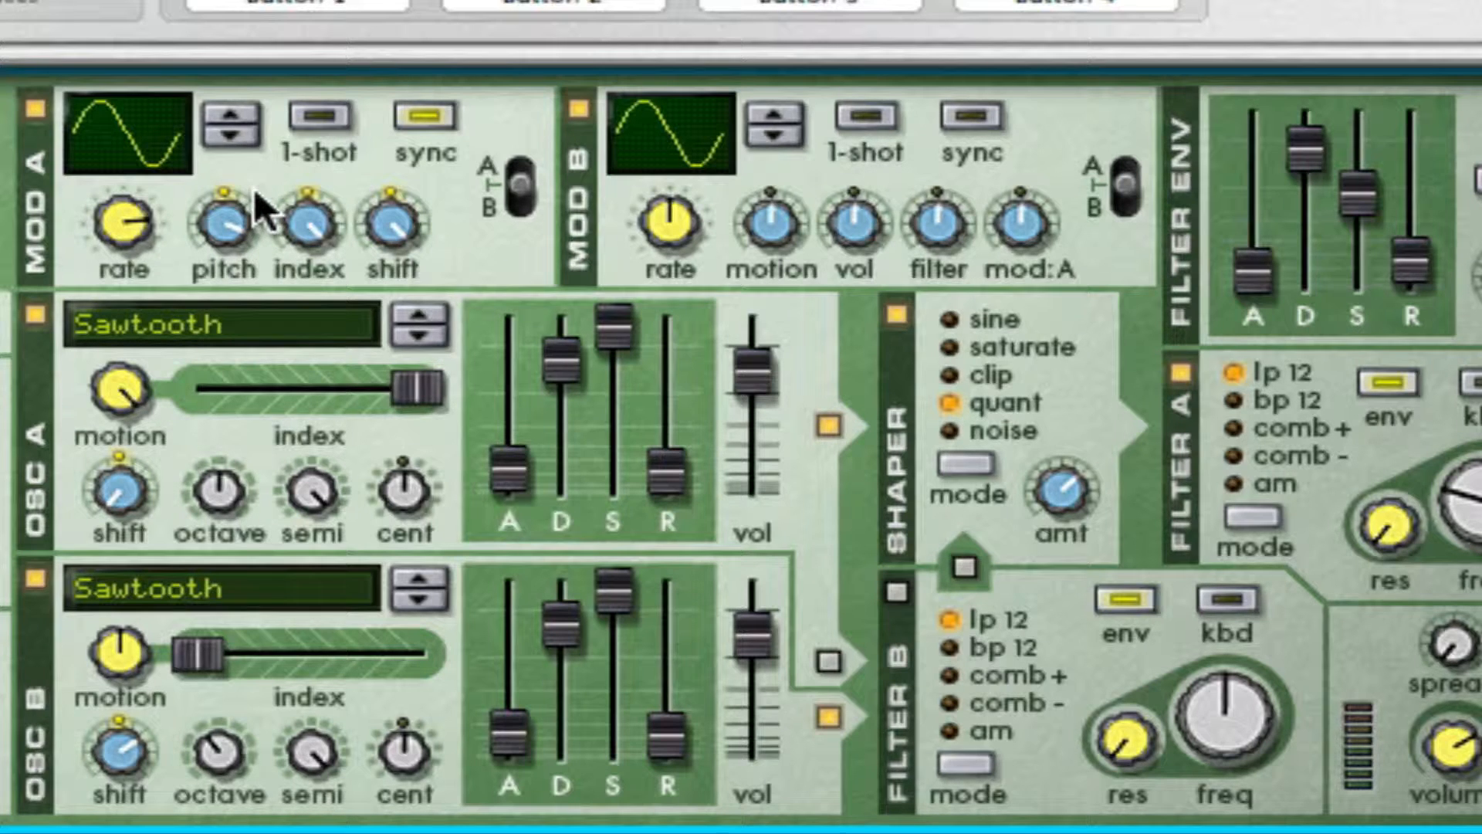
mouse_move(225, 221)
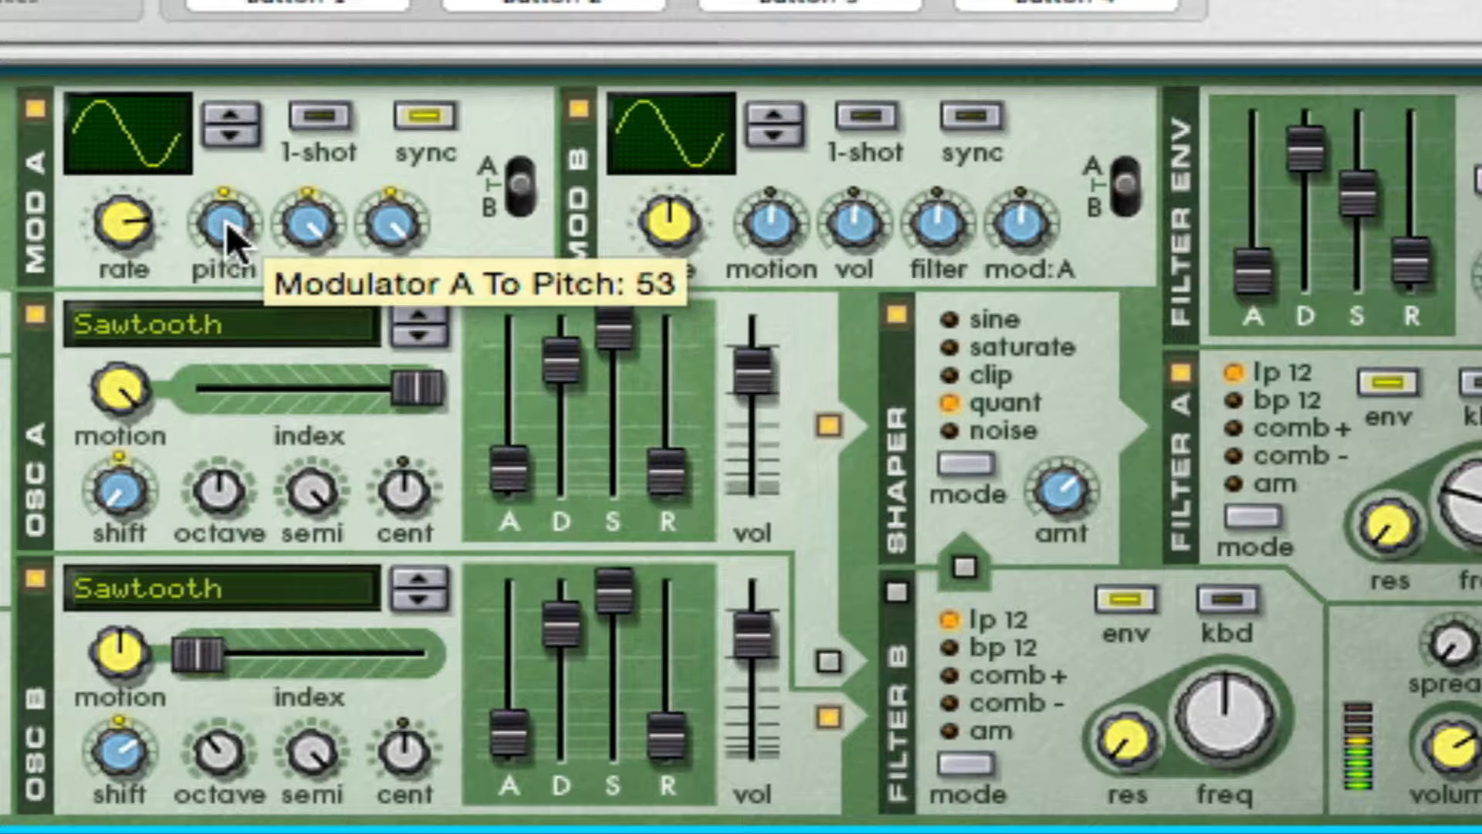
mouse_move(225, 221)
left_mouse_down()
mouse_move(226, 238)
mouse_move(233, 219)
left_mouse_up()
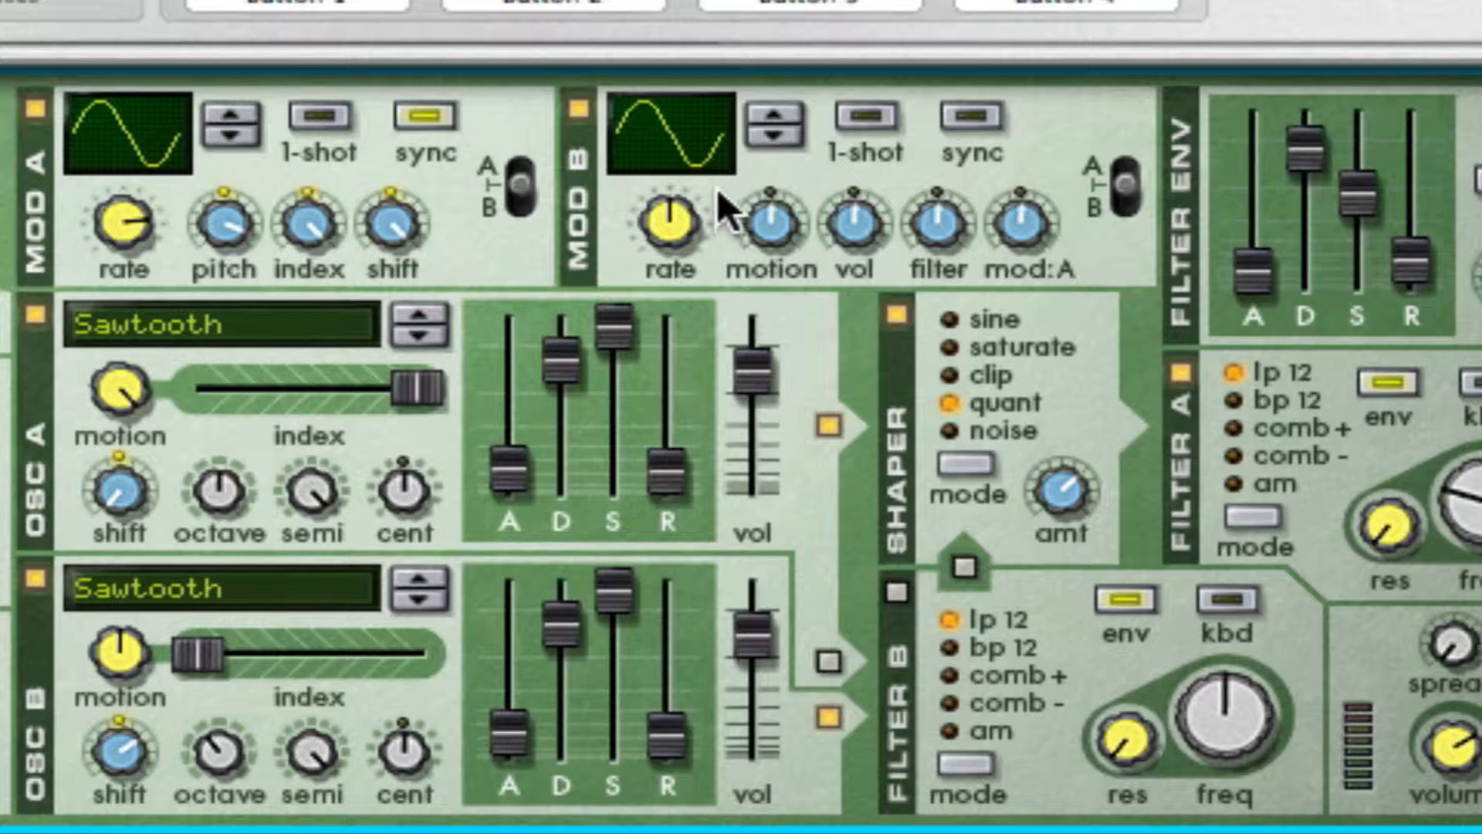
Step: Change modulator B's waveform to the smooth rising curve and lower its rate
left_click_drag(688, 141, 711, 0)
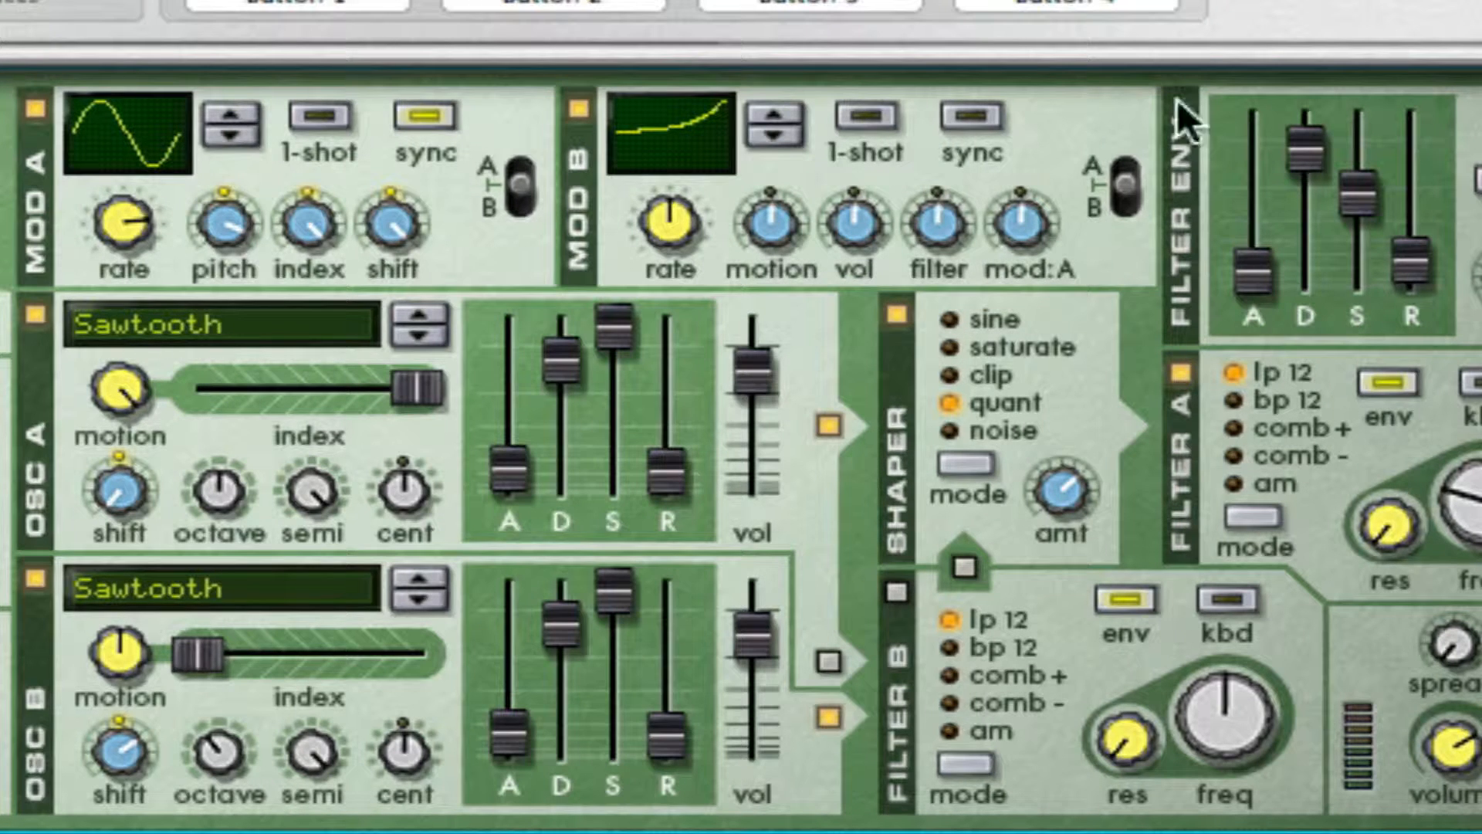
left_click_drag(678, 233, 665, 457)
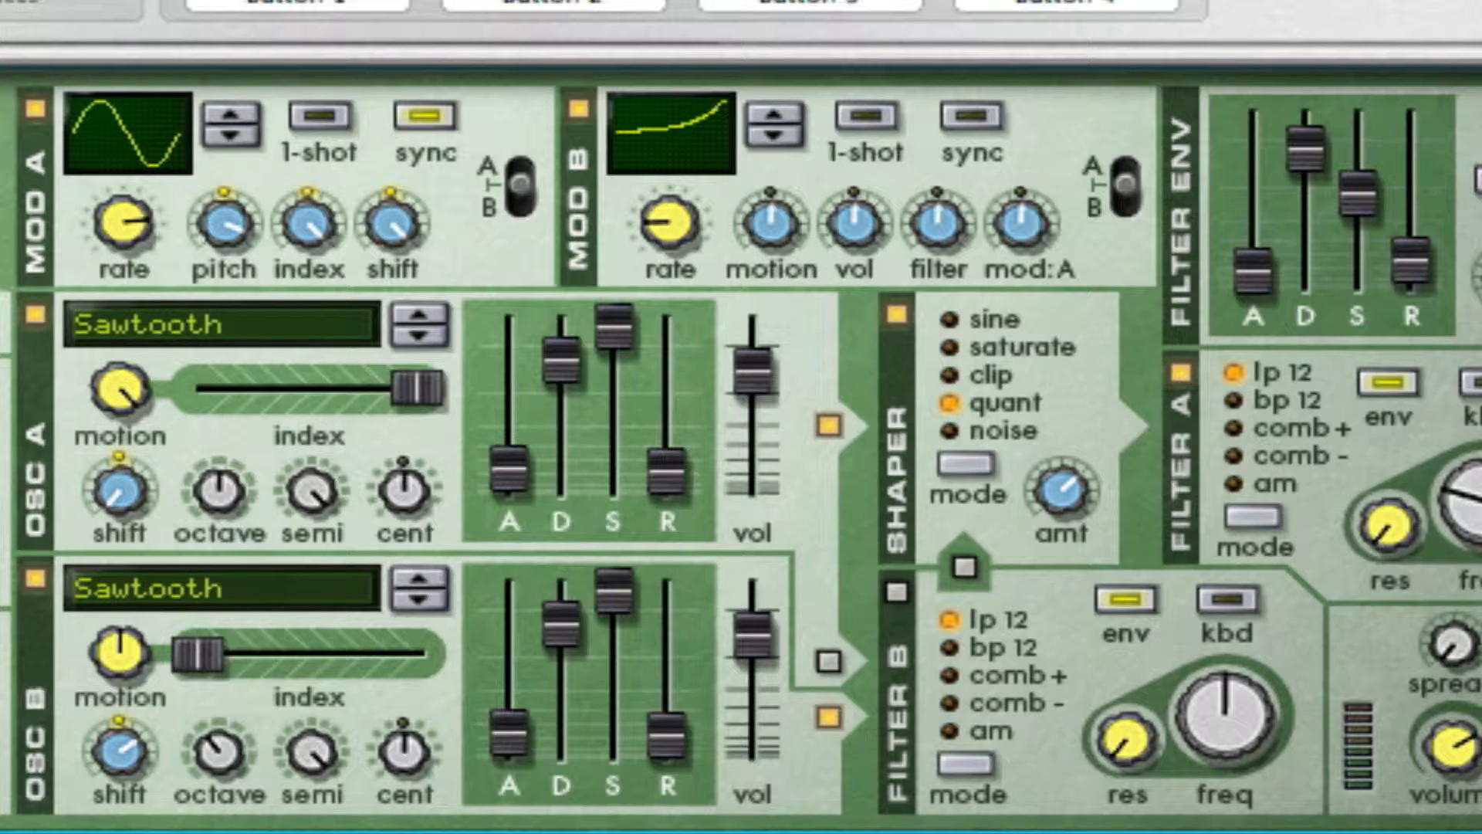
Step: Raise modulator B's motion amount, set its volume and filter amounts to maximum and mod:A to minimum, and switch its target to A
left_click_drag(757, 227, 757, 39)
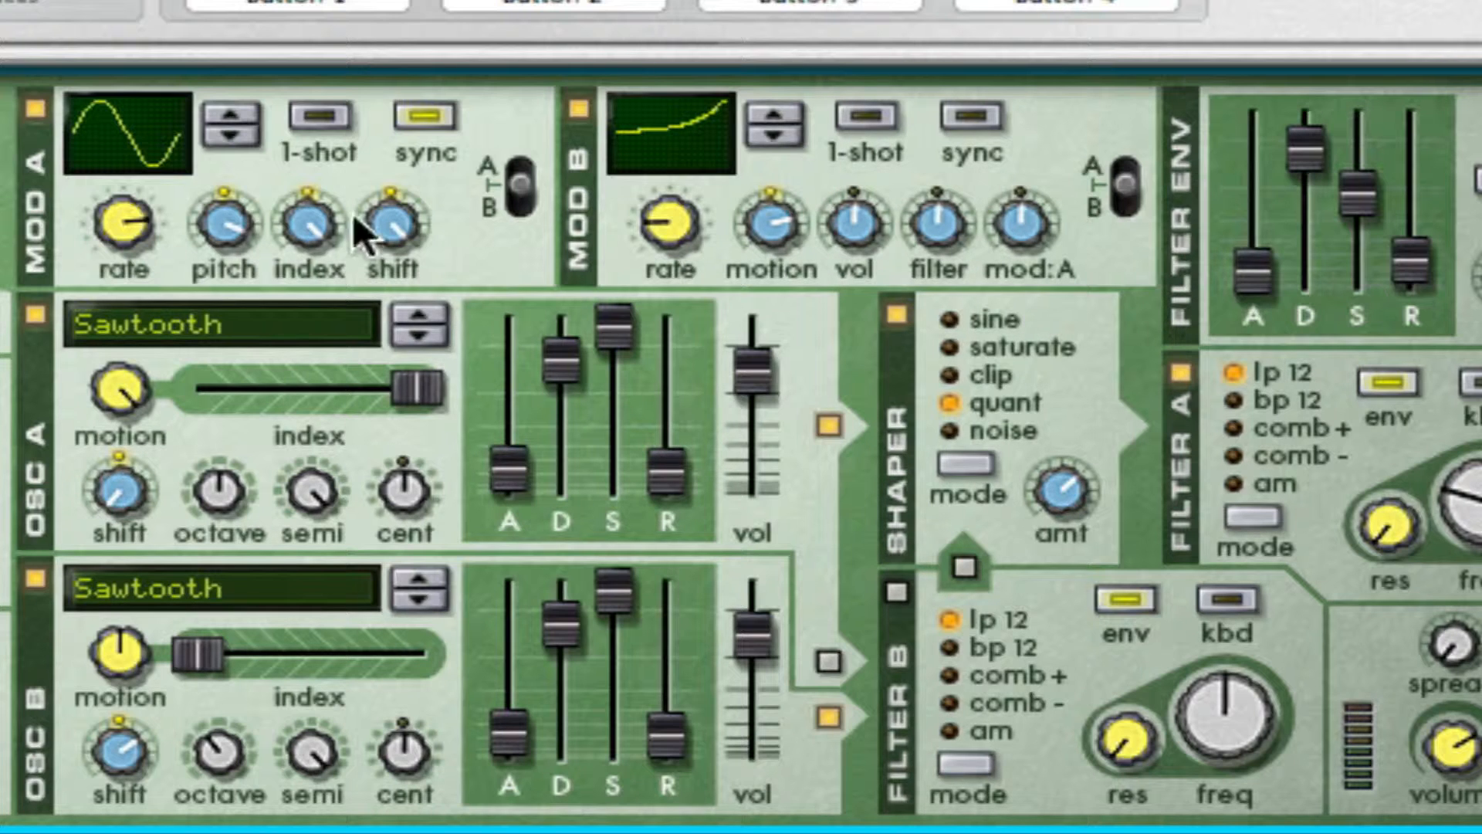
left_click_drag(854, 225, 854, 255)
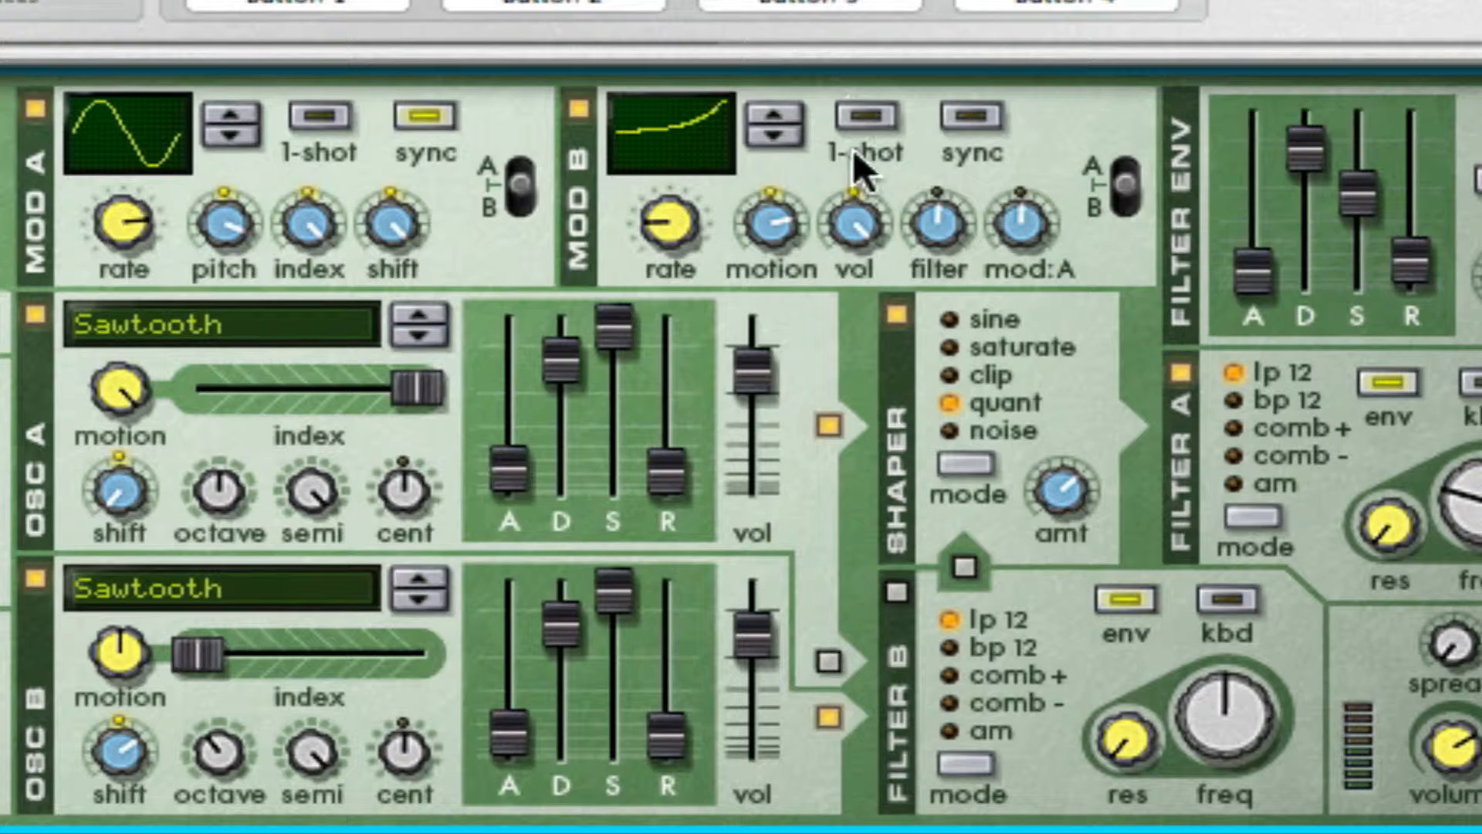
left_click_drag(934, 220, 974, 317)
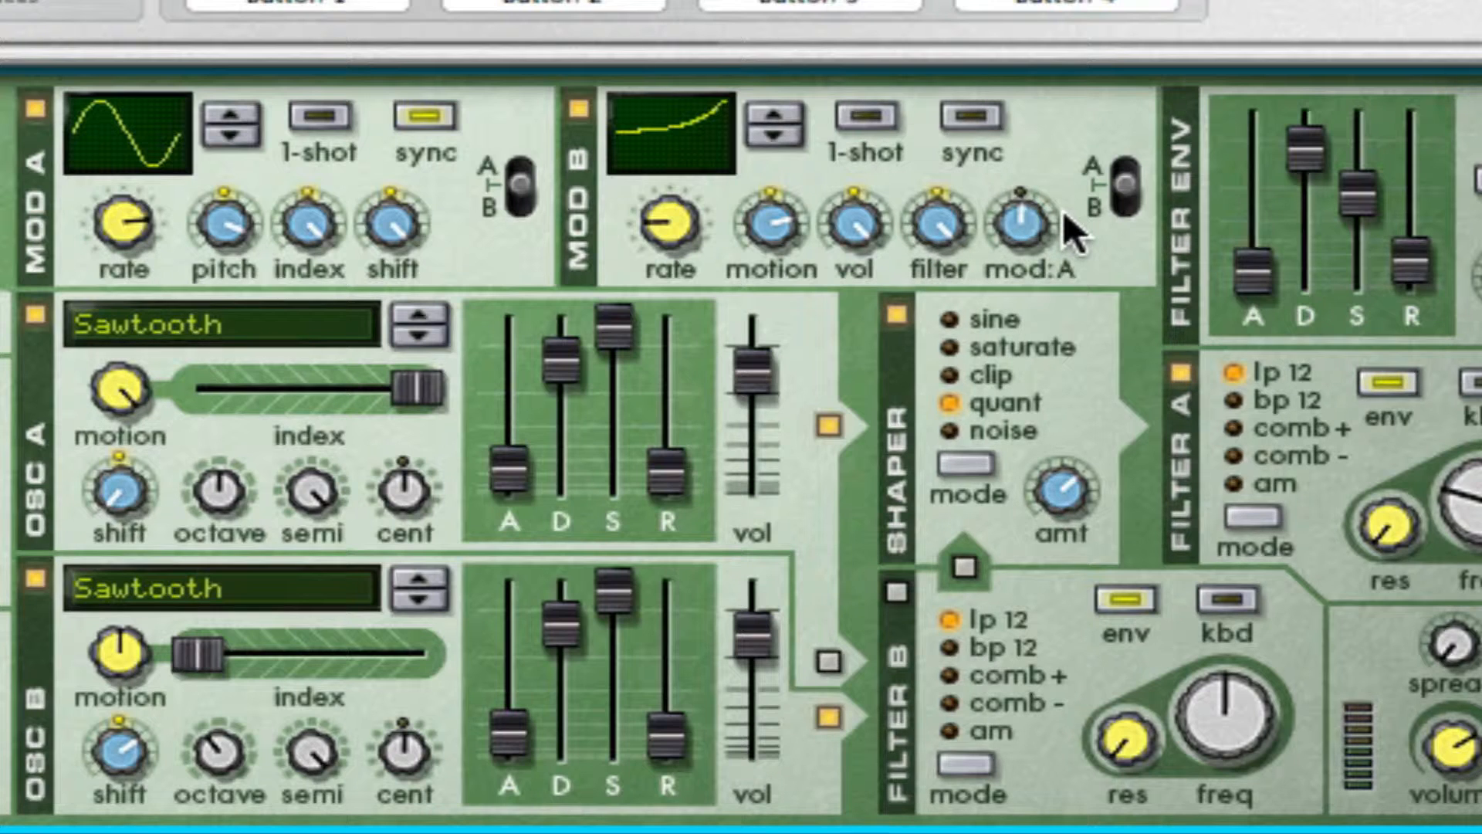
left_click_drag(1035, 220, 1036, 301)
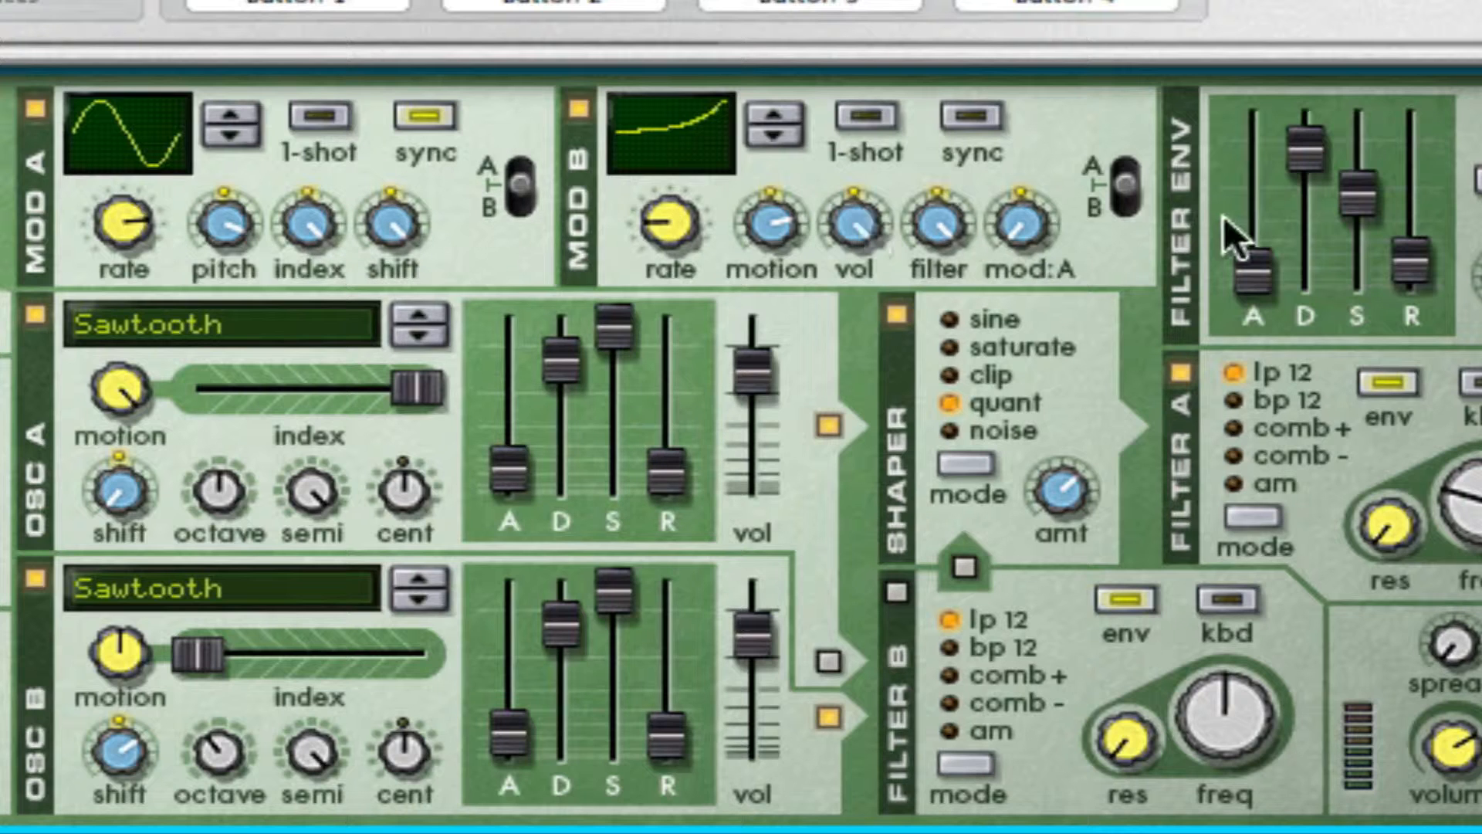
left_click(1123, 189)
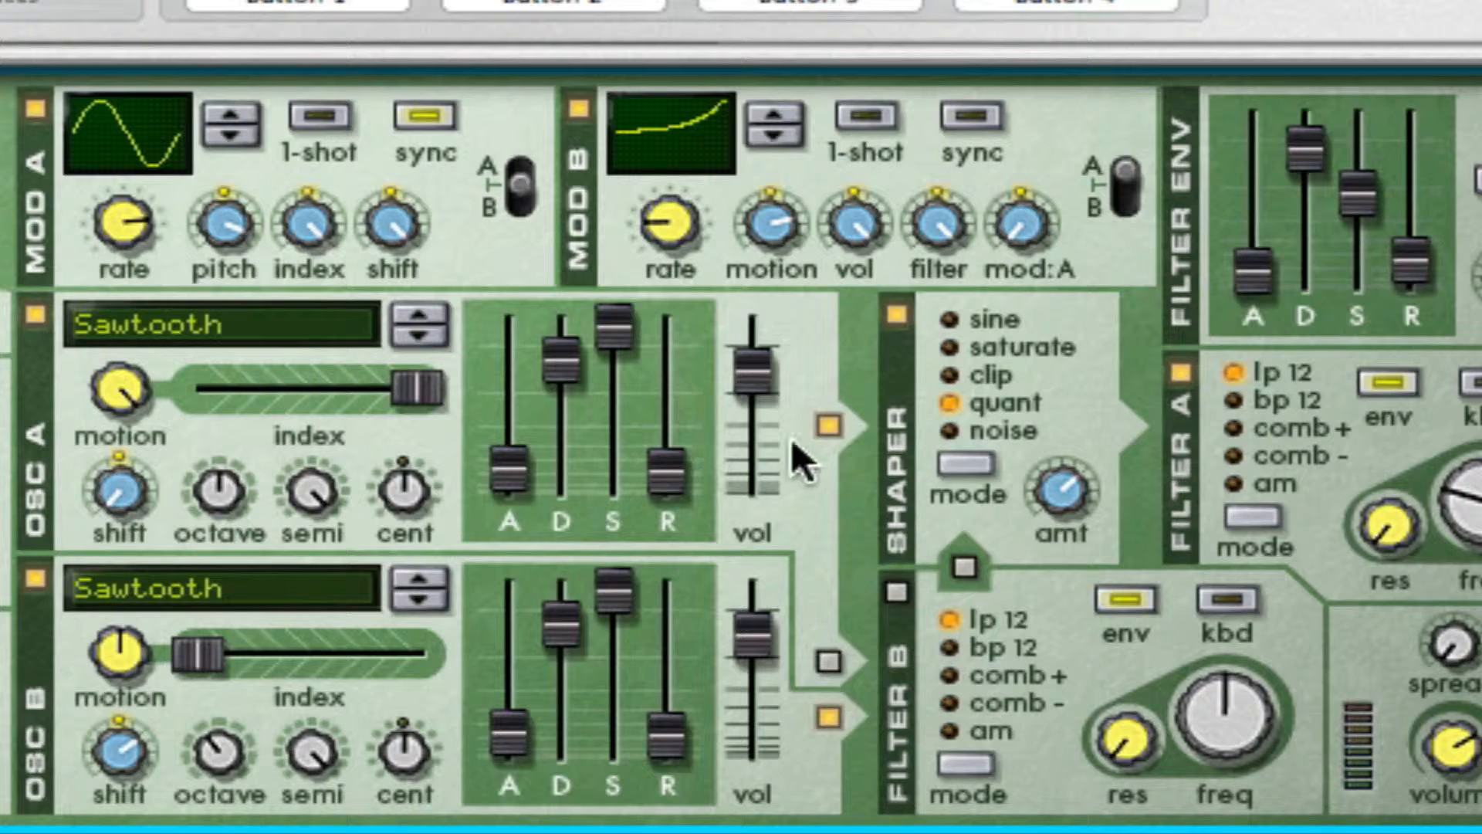
Step: Add an MClass Compressor below the Malström with threshold at minimum, ratio at ∞:1, attack at maximum and release at minimum
right_click(1119, 655)
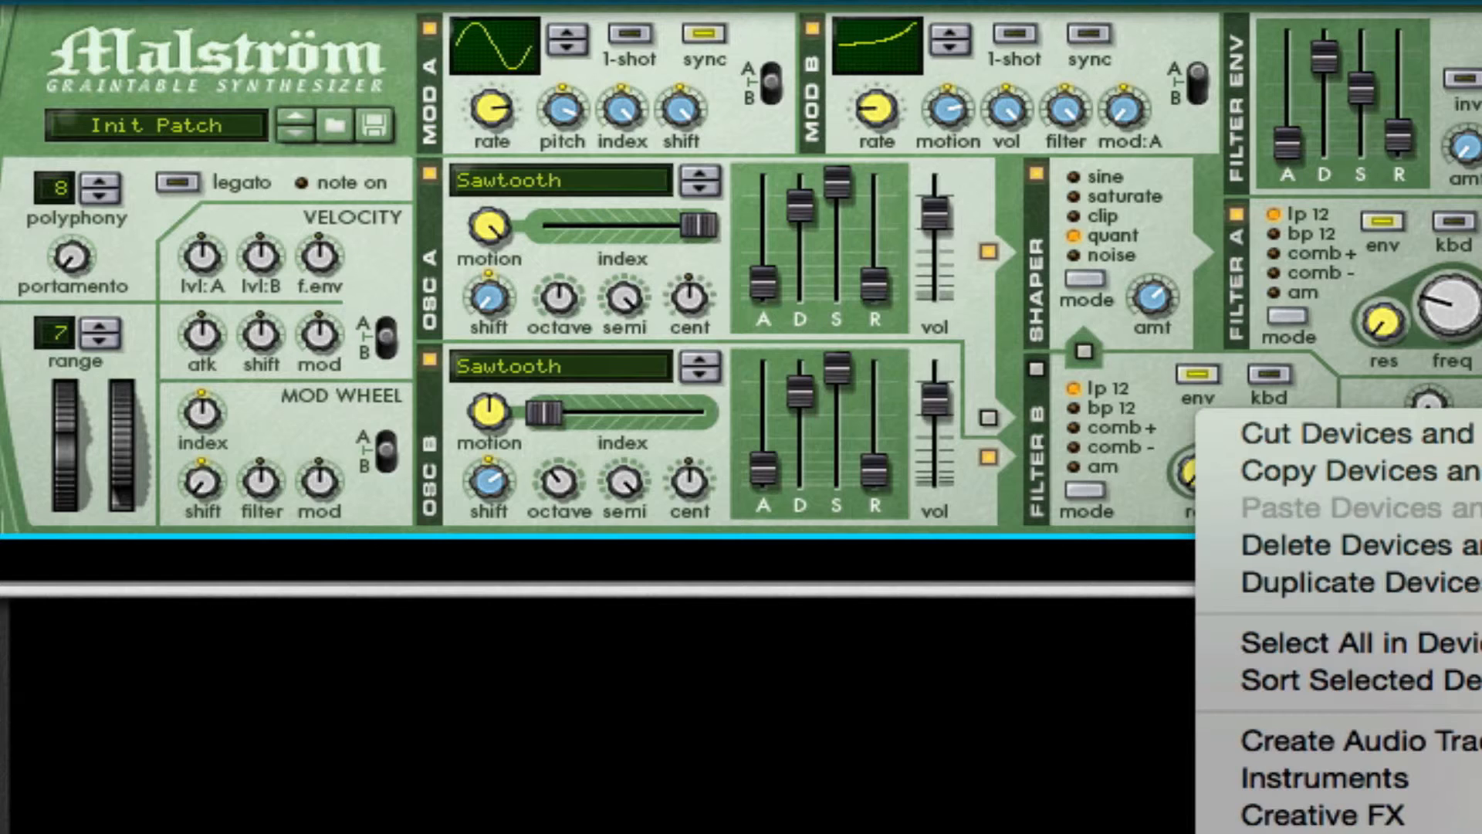
left_click(1481, 832)
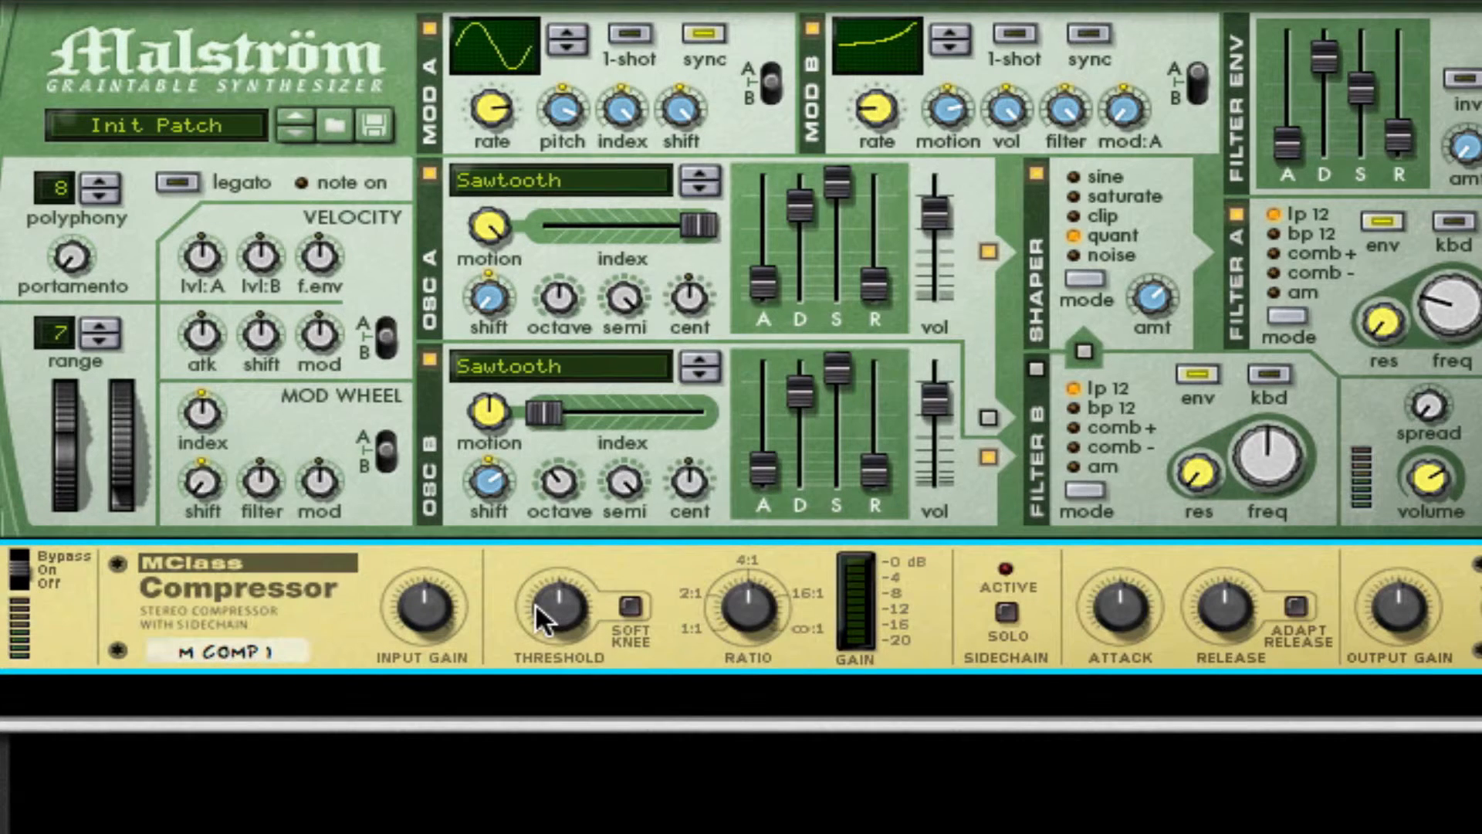
left_click_drag(554, 636, 554, 694)
left_click_drag(753, 609, 753, 541)
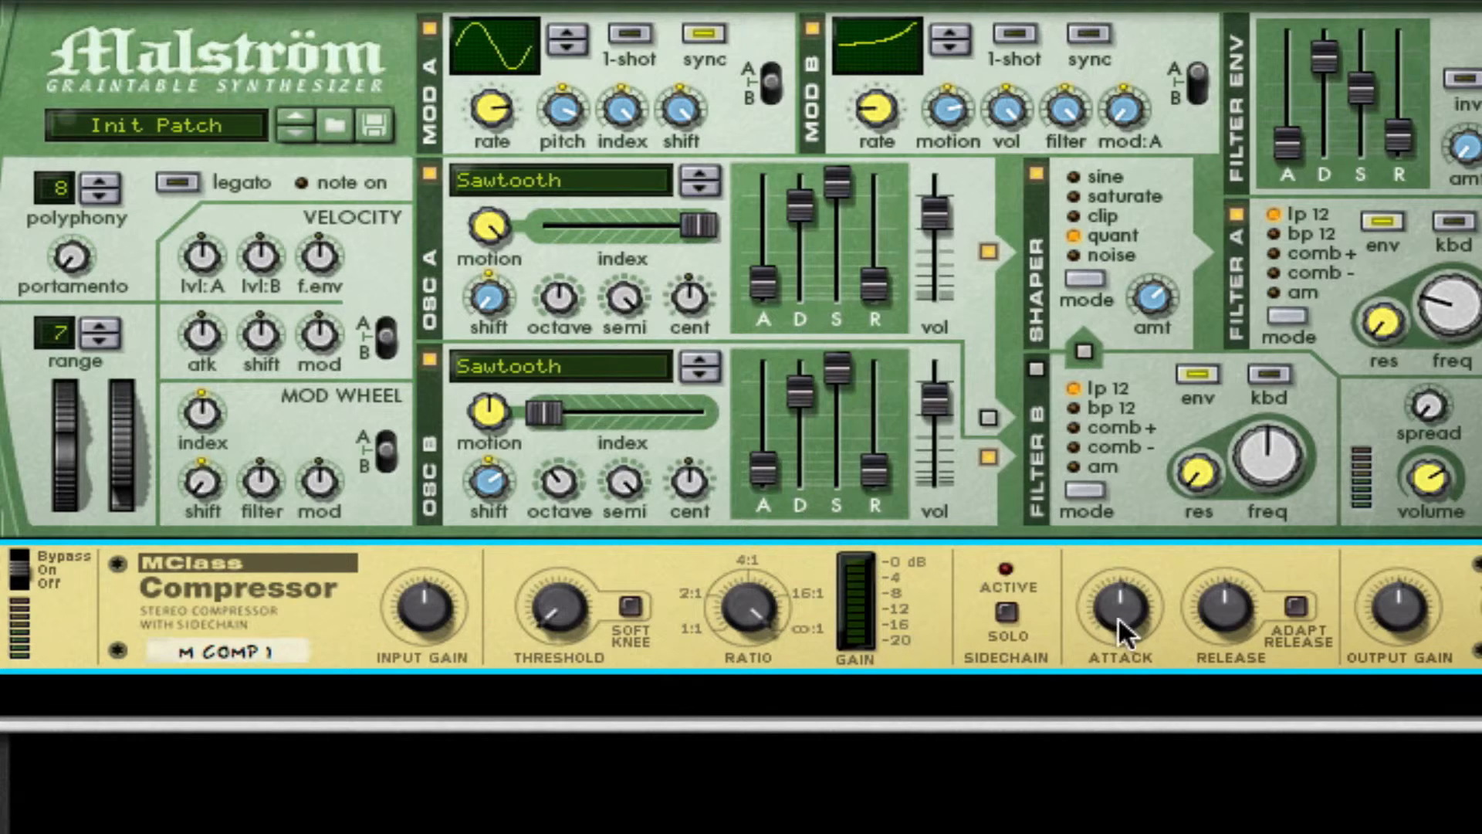
left_click_drag(1121, 629, 1129, 575)
left_click_drag(1225, 610, 1225, 672)
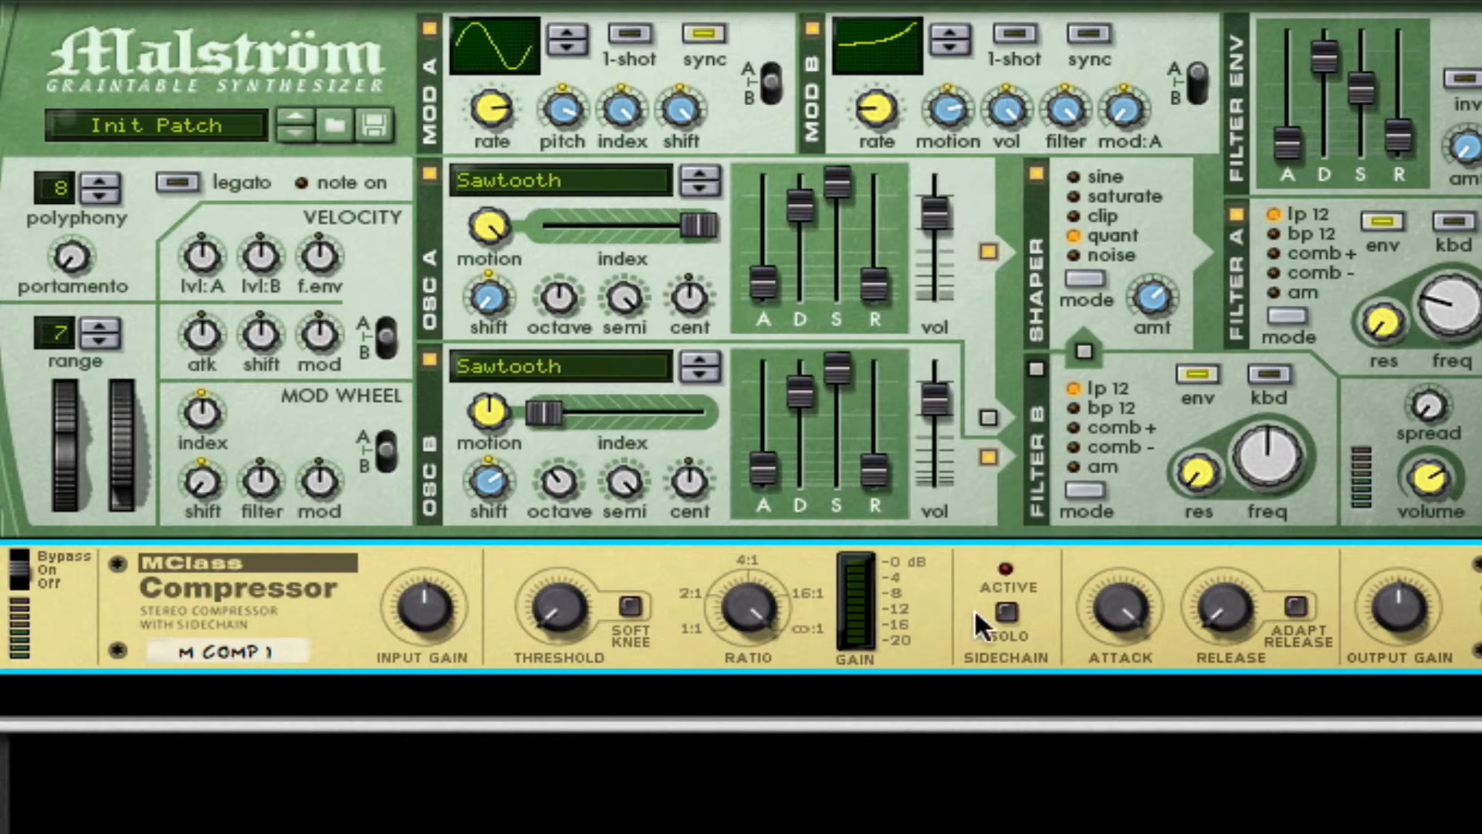
Step: Add an MClass Maximizer below the compressor, raise its input and output gain, enable 4ms look ahead and set the limiter release to Auto
right_click(935, 614)
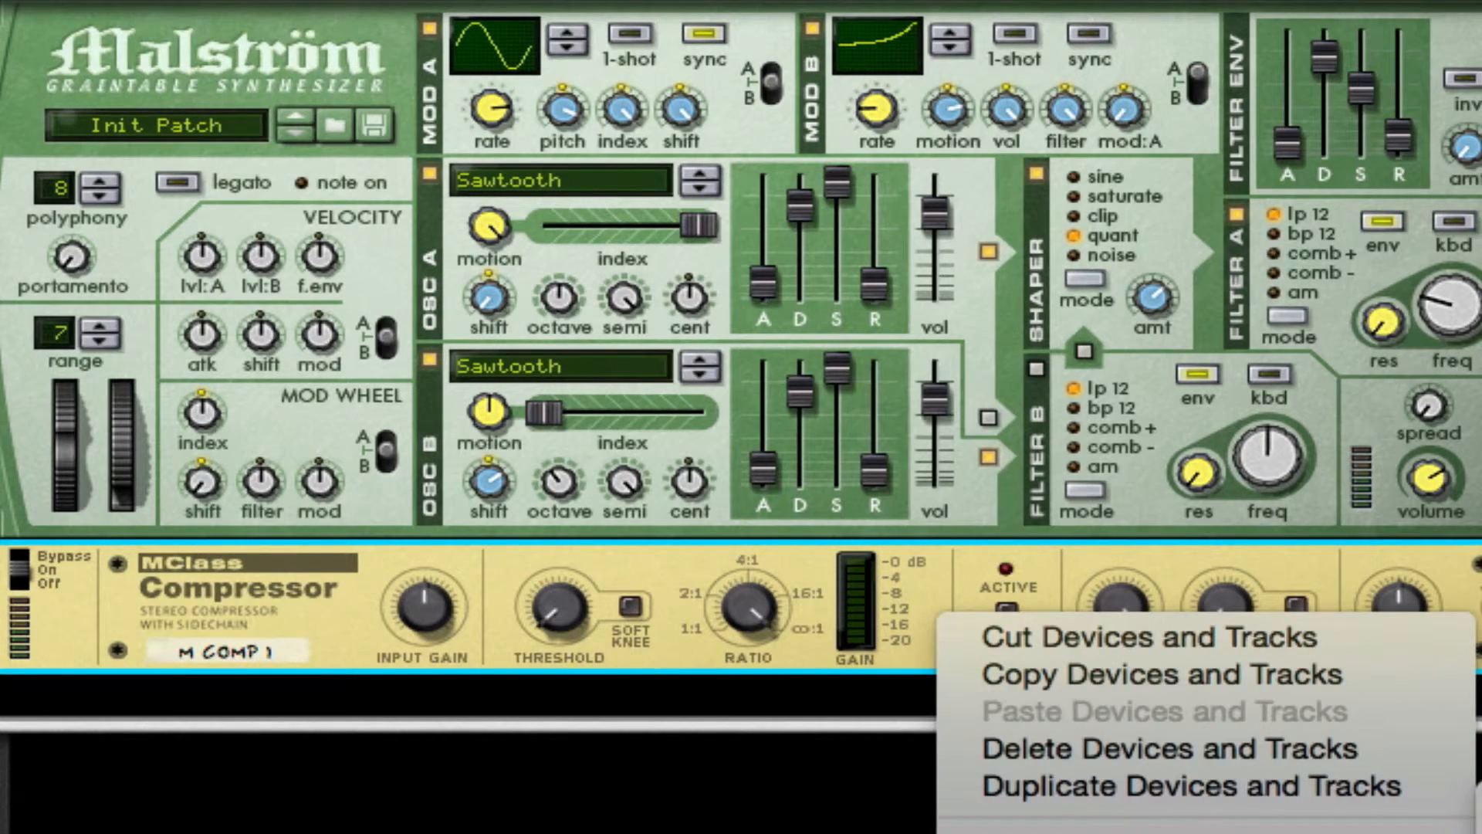
left_click(1478, 826)
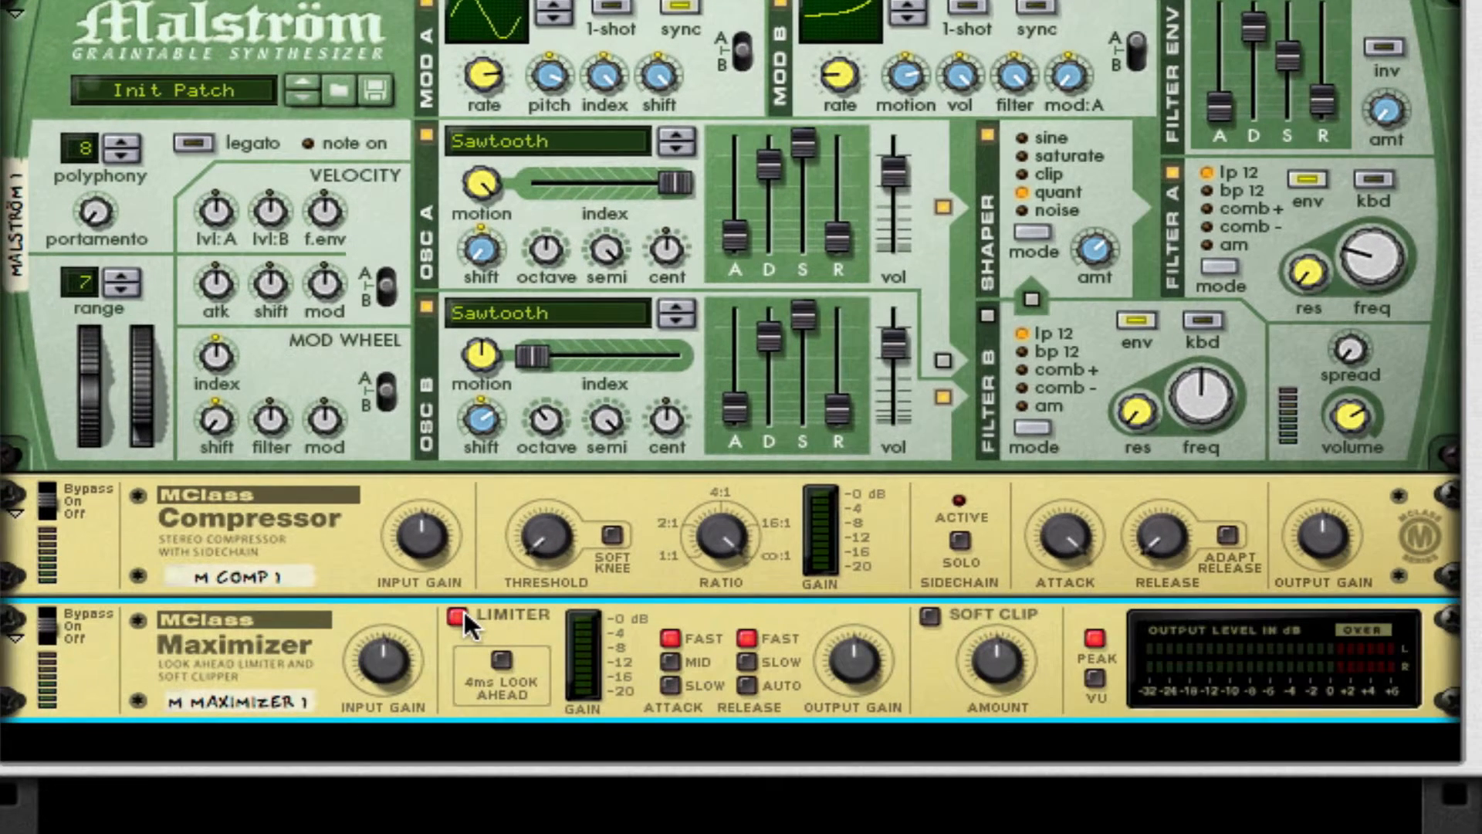
left_click_drag(403, 653, 420, 560)
left_click(503, 668)
left_click(748, 684)
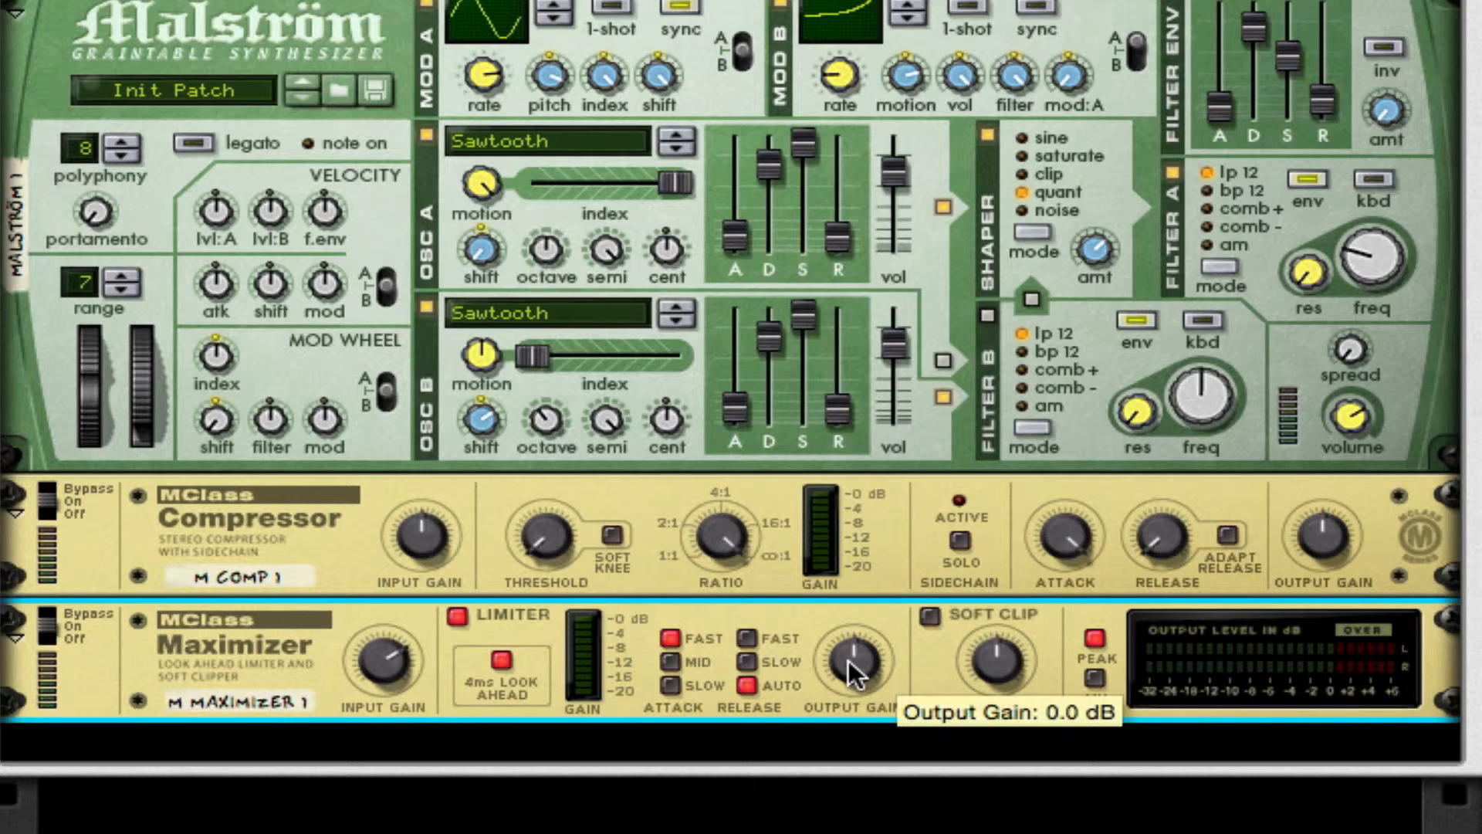
left_click_drag(850, 660, 850, 625)
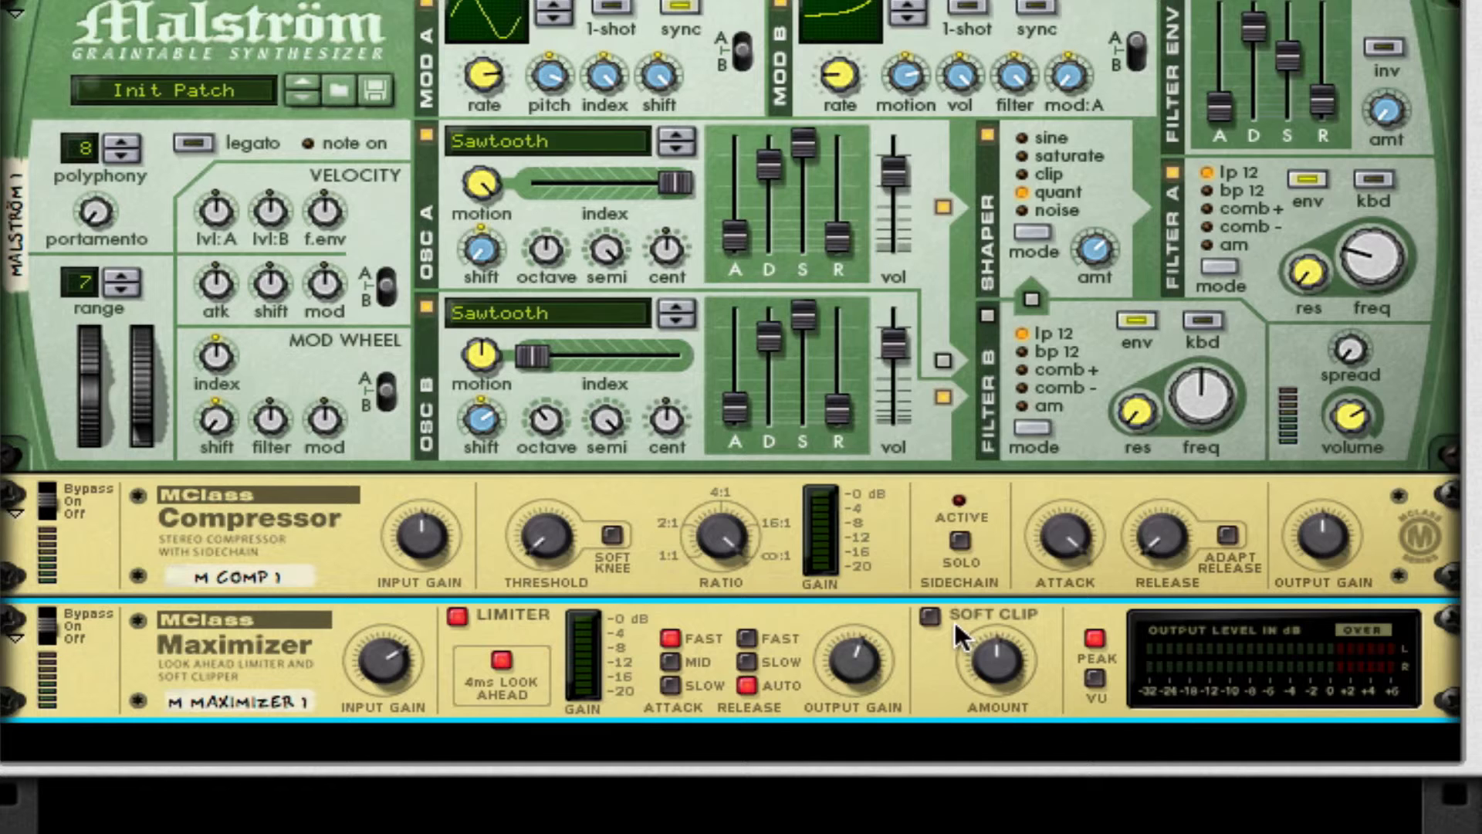